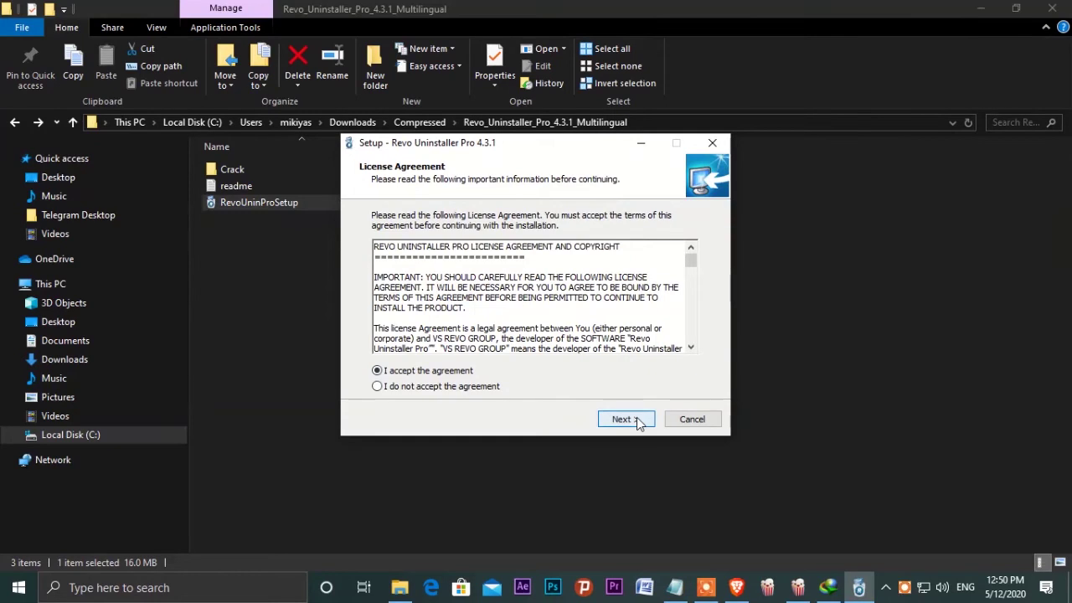
- Install Revo Uninstaller Pro 4.3.1 without desktop or Quick Launch shortcuts, and finish setup without launching the program
left_click(635, 419)
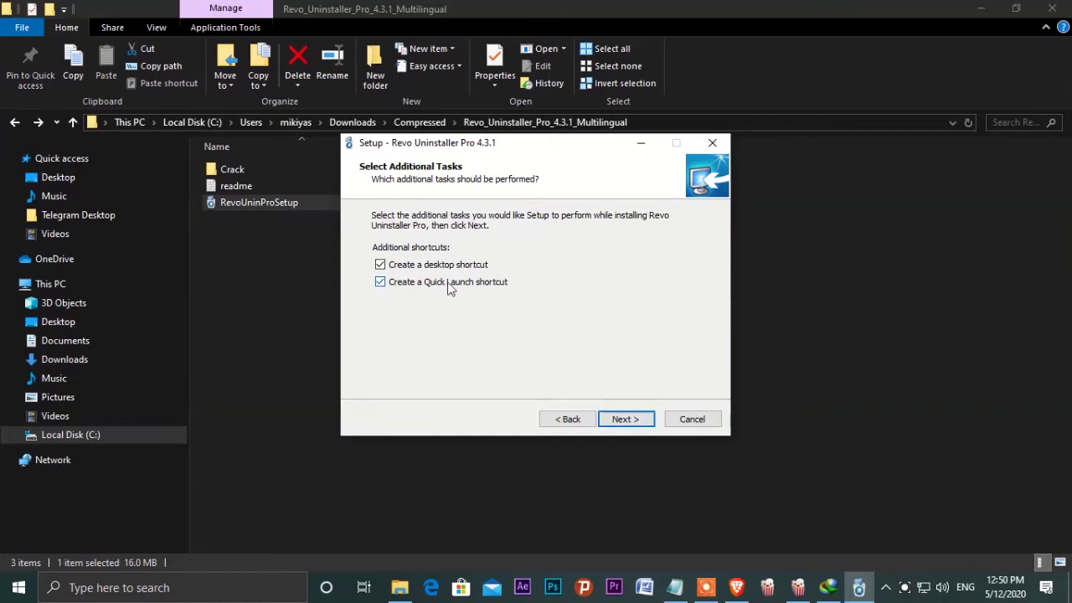
left_click(381, 283)
left_click(380, 265)
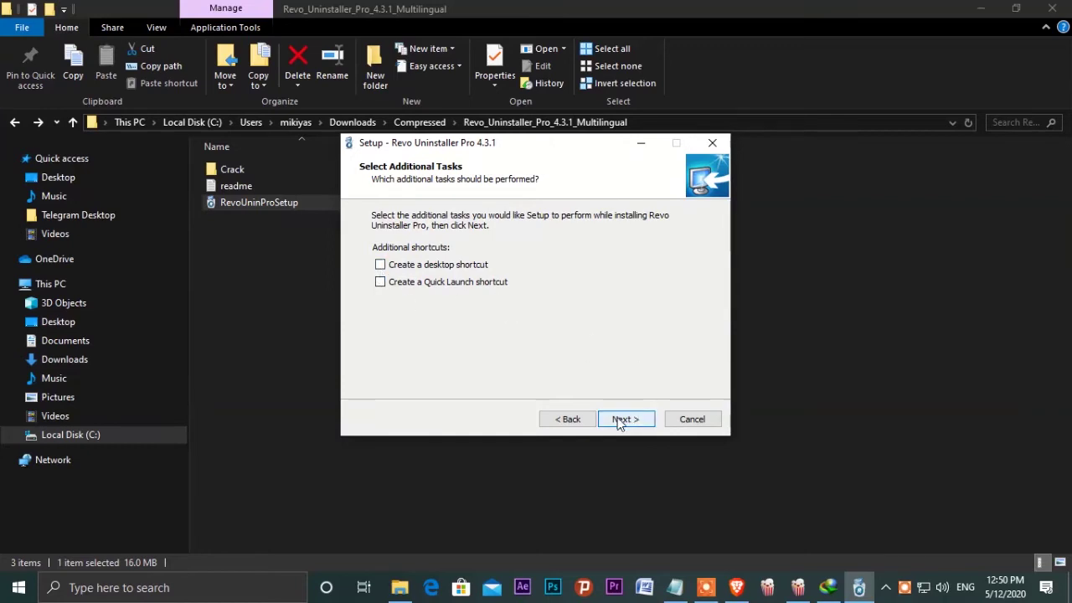
left_click(624, 419)
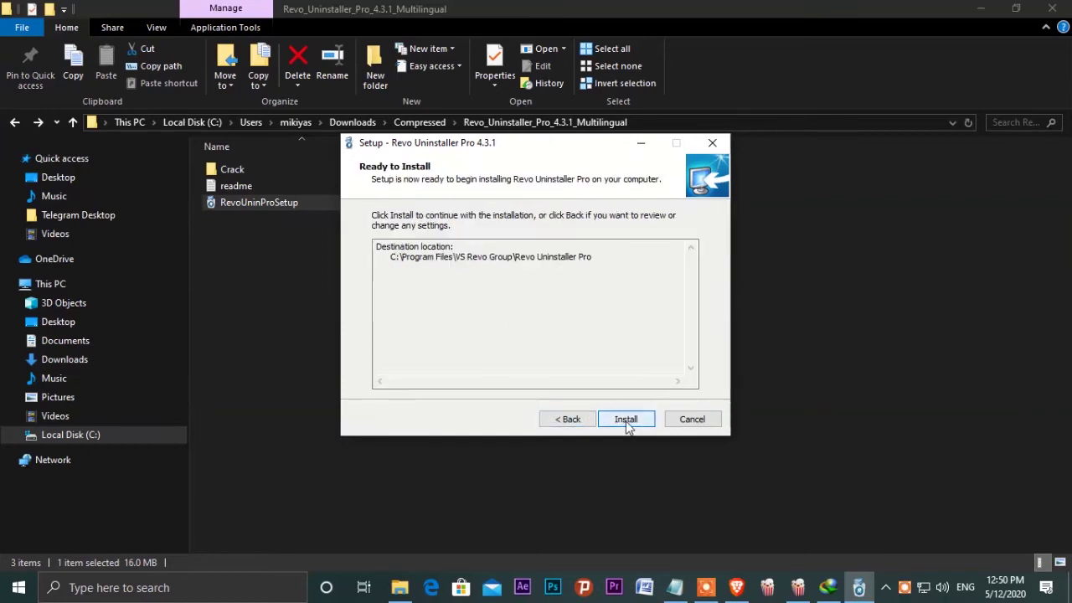
left_click(620, 419)
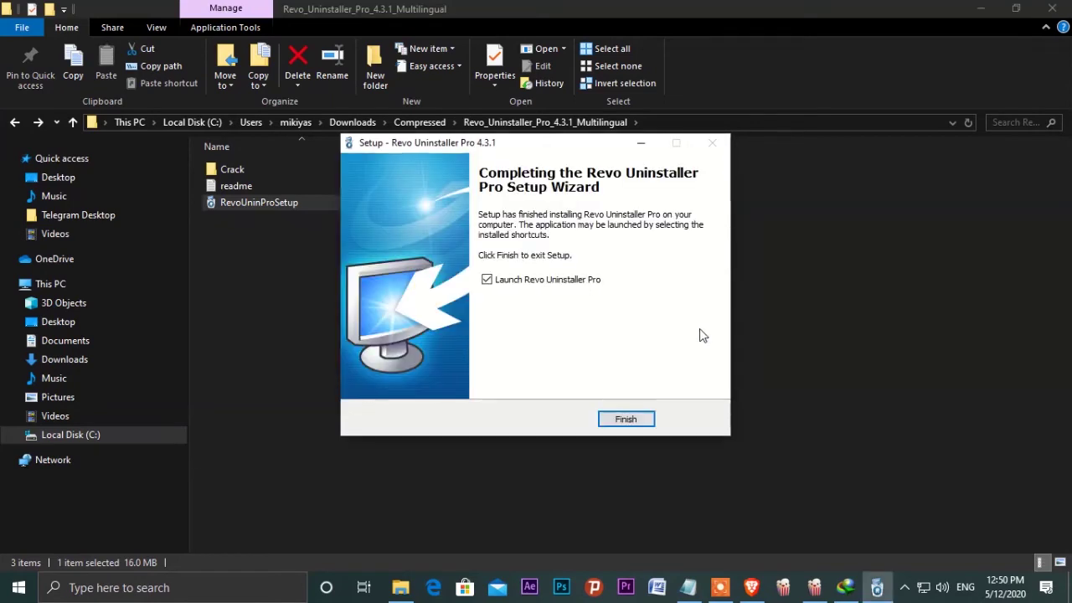
left_click(487, 279)
left_click(626, 419)
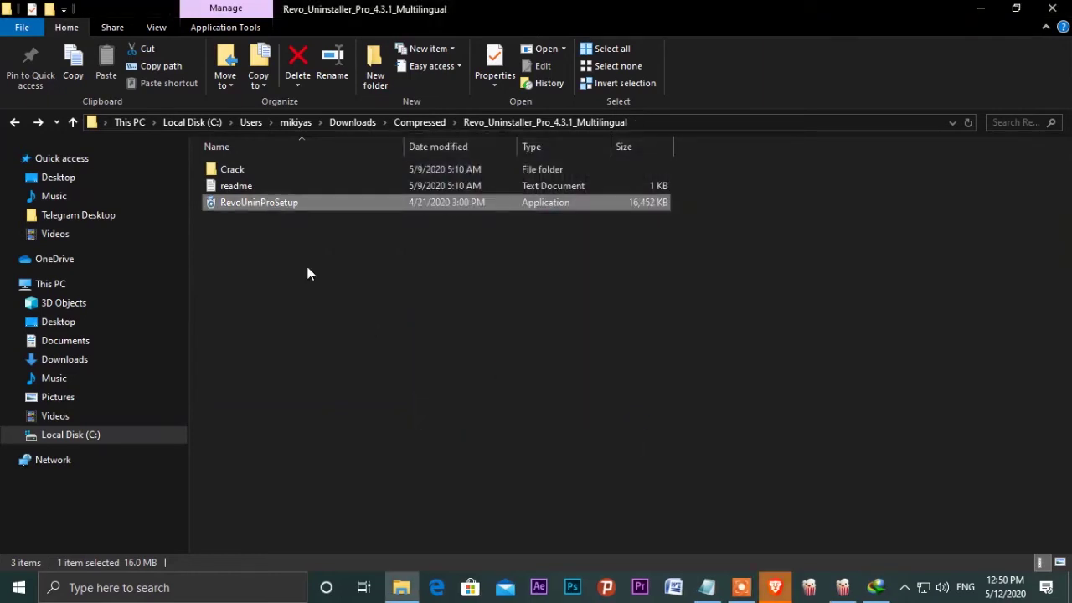
- Check the readme for the license destination and copy revouninstallerpro4.lic from the Crack folder
left_click(707, 588)
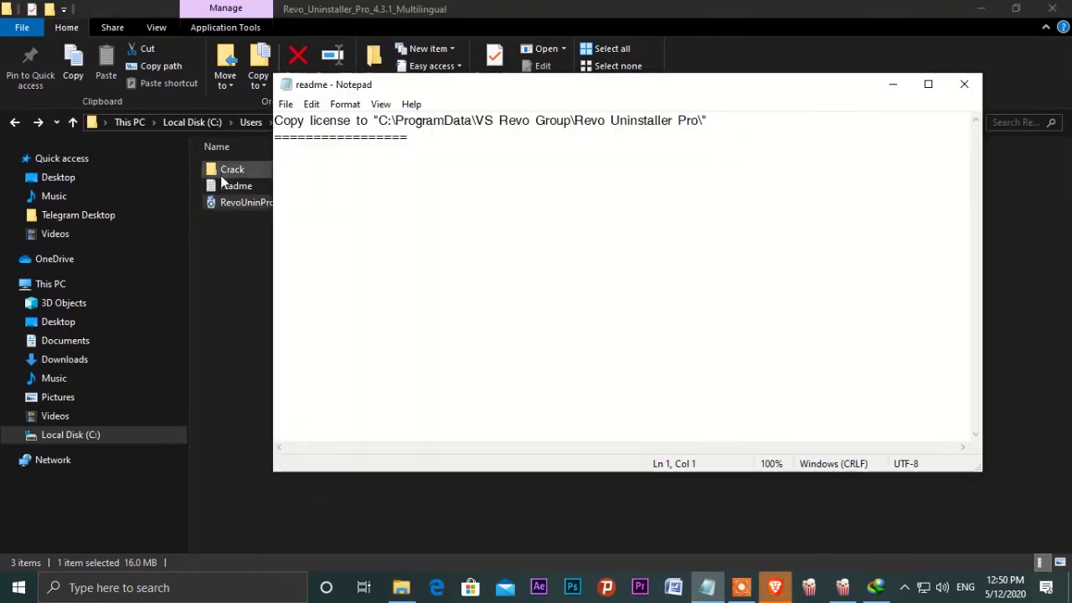
double_click(229, 169)
left_click(229, 170)
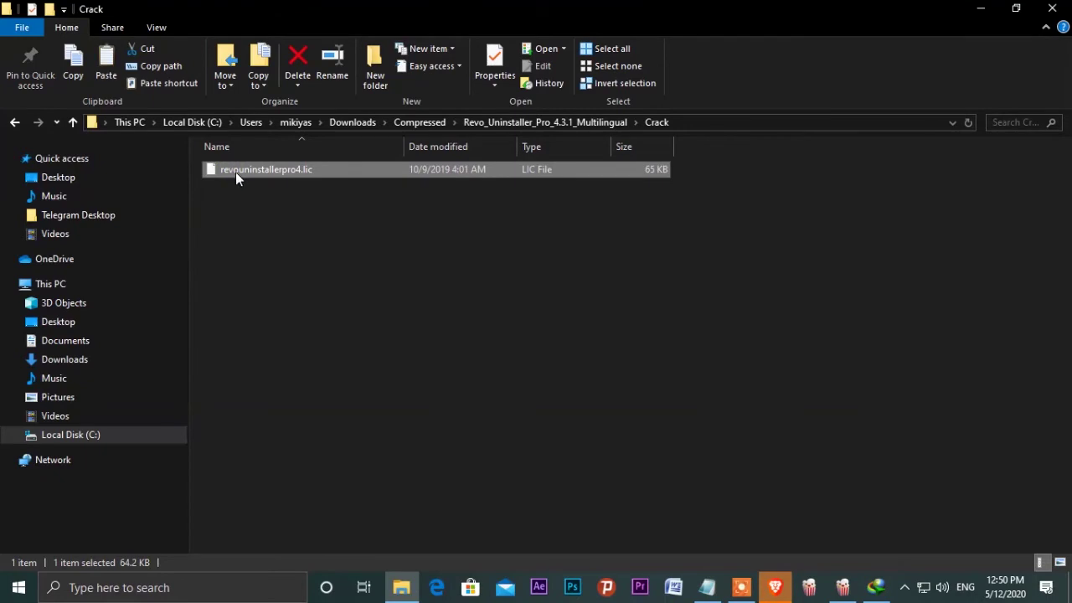
right_click(238, 167)
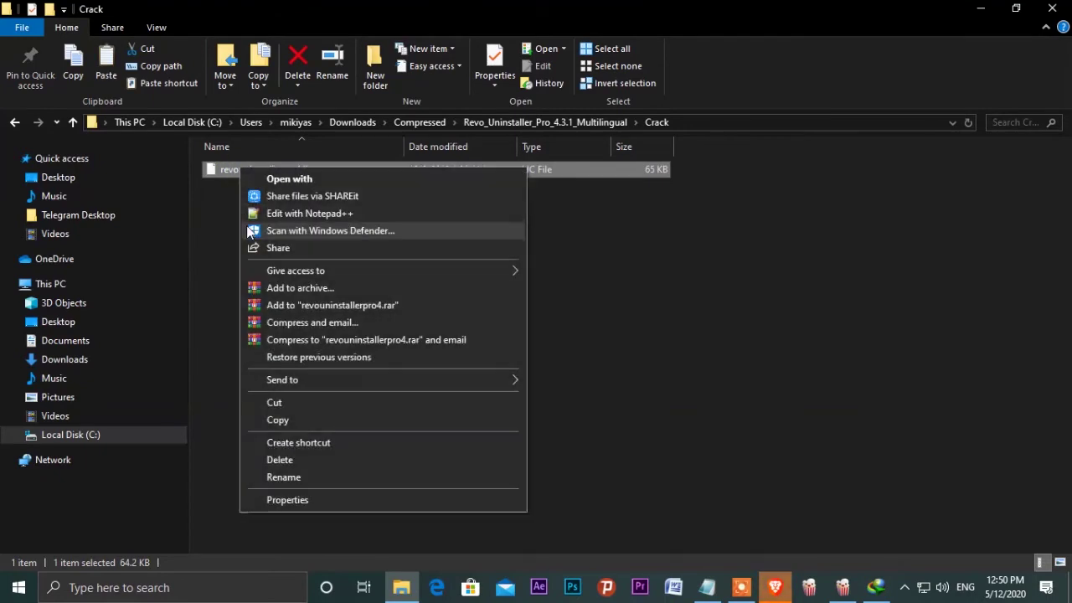
left_click(279, 420)
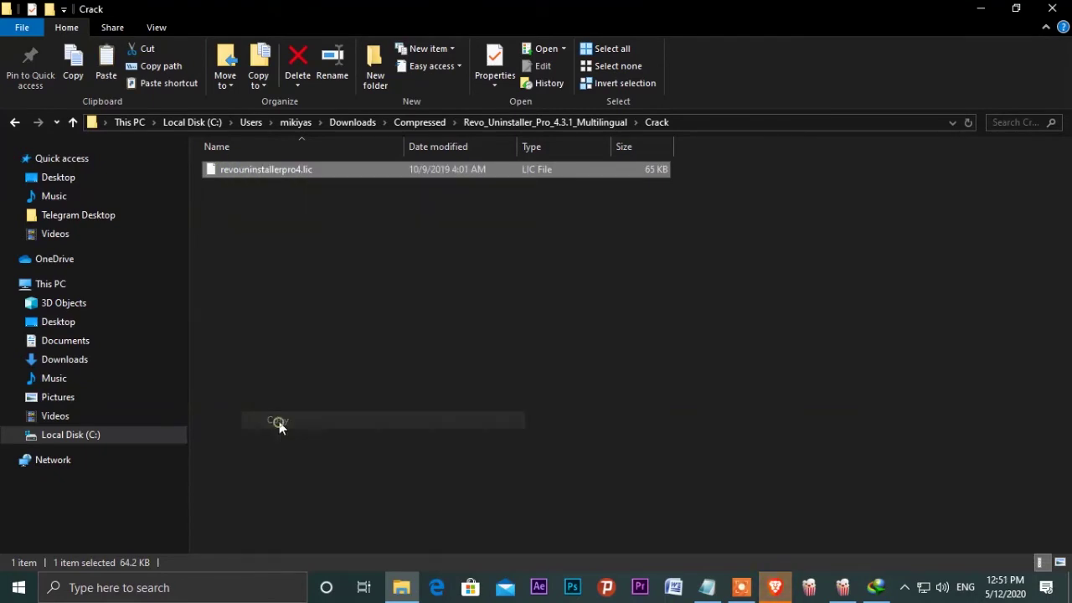
- Open the ProgramData folder on Local Disk (C:), following the path given in the readme
left_click(707, 587)
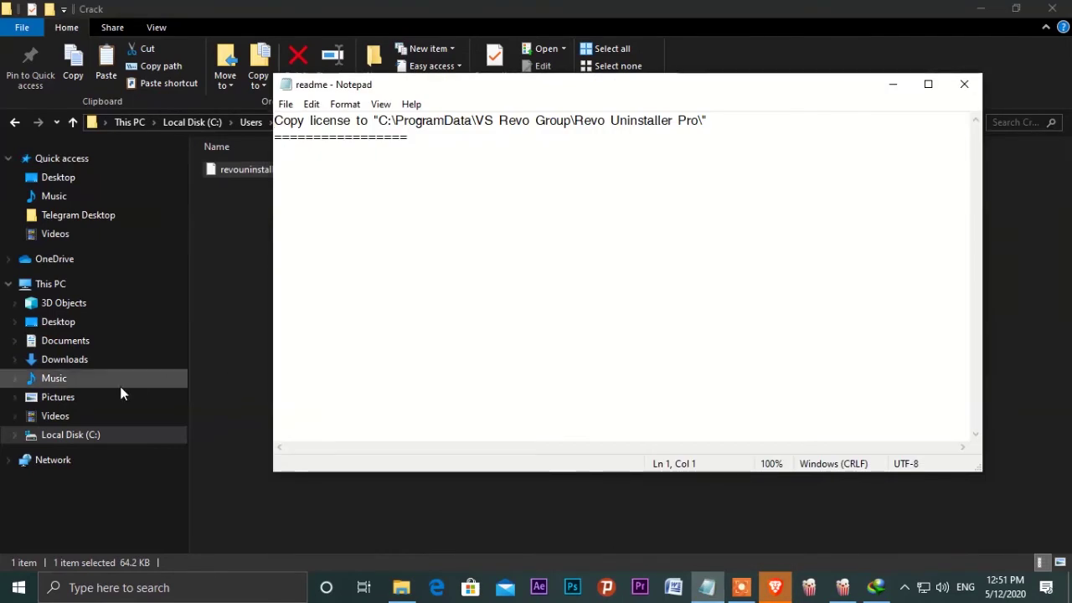
left_click(71, 435)
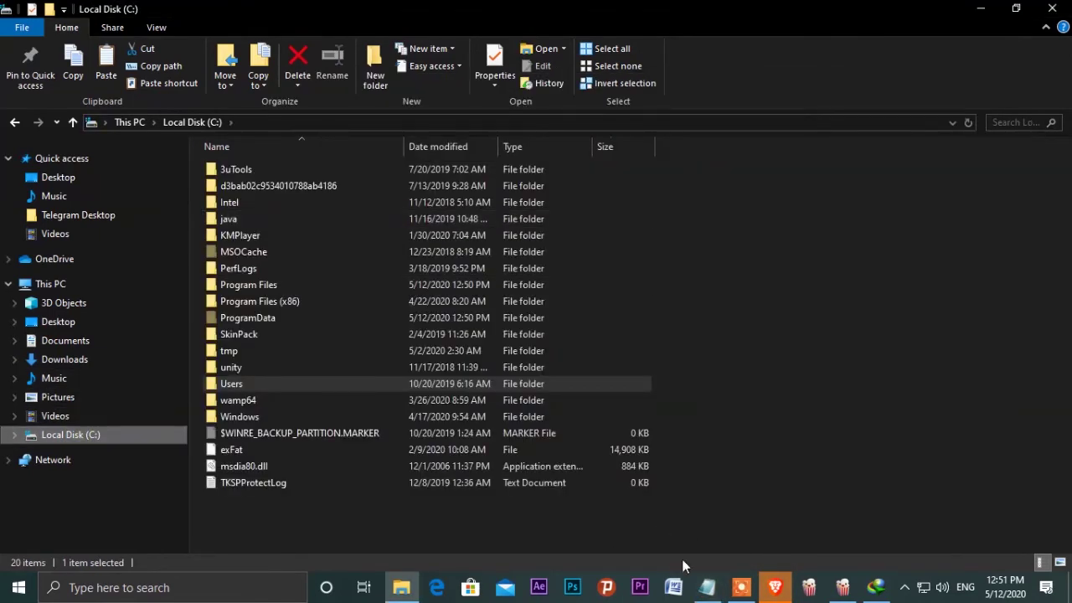
mouse_move(708, 587)
left_click(661, 495)
left_click_drag(514, 89, 662, 122)
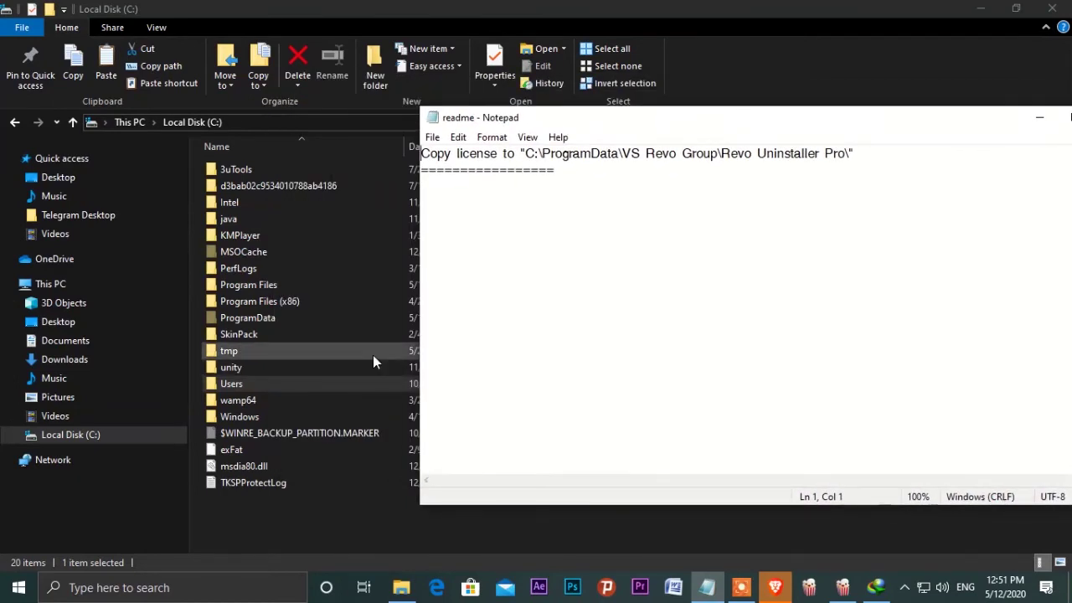
double_click(281, 316)
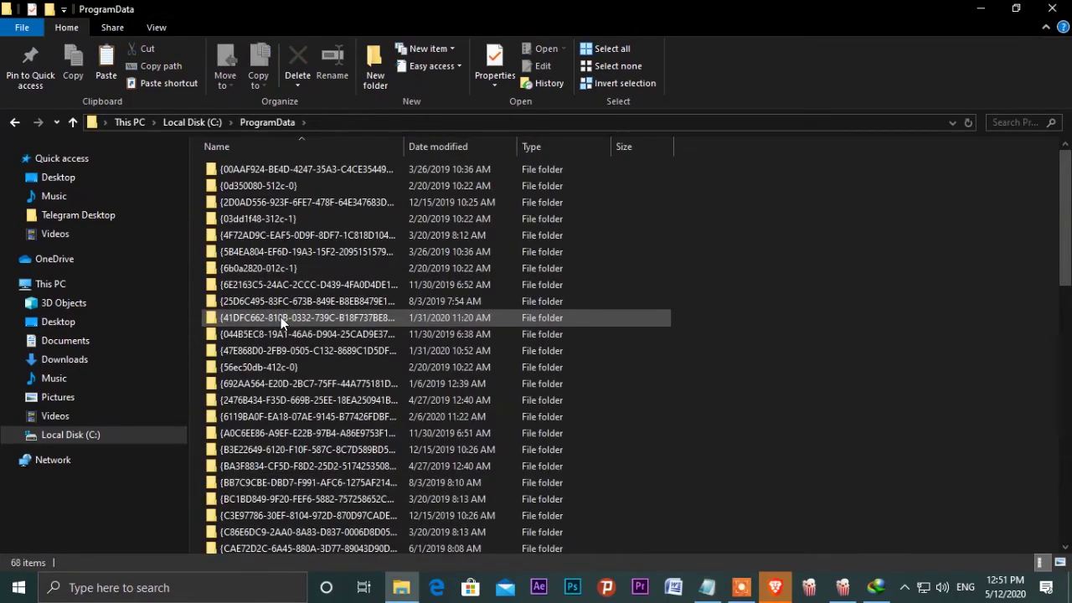
- Open the Revo Uninstaller Pro folder inside VS Revo Group
scroll(774, 286, "down", 6)
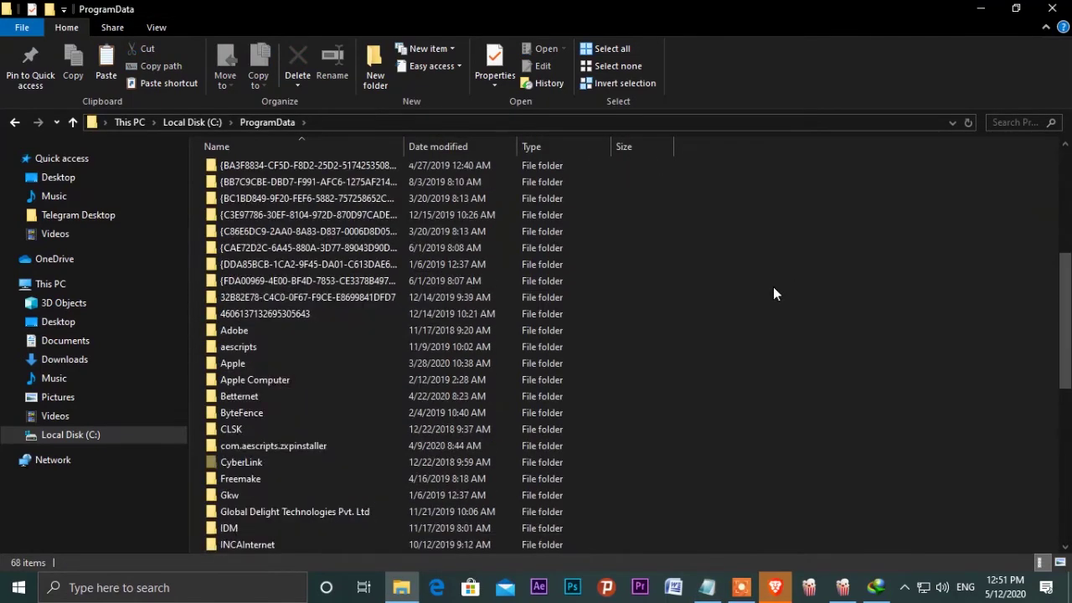
scroll(774, 288, "down", 6)
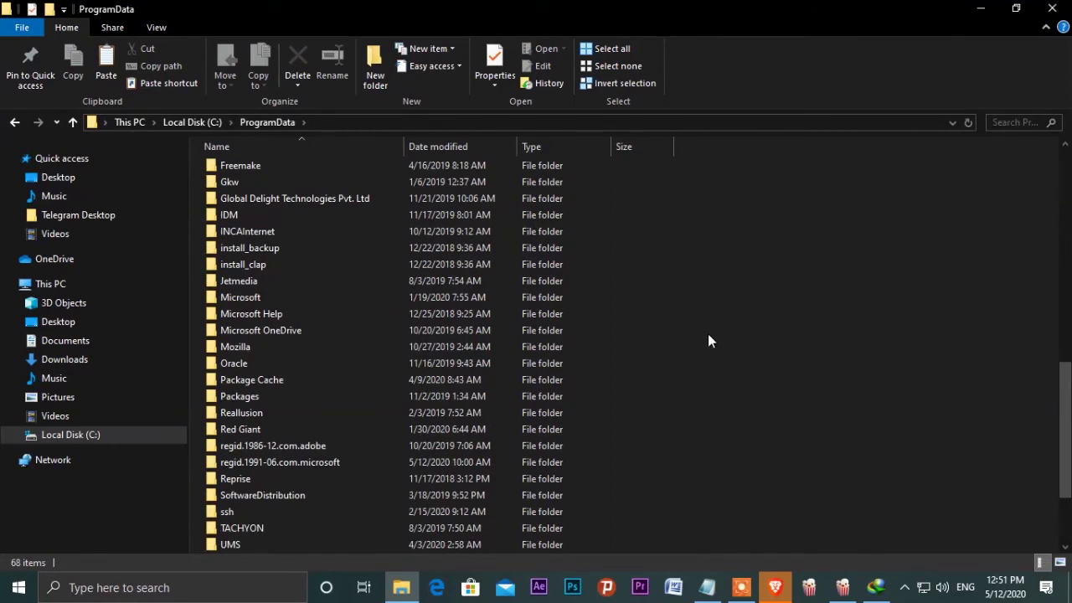
left_click_drag(1067, 415, 1068, 453)
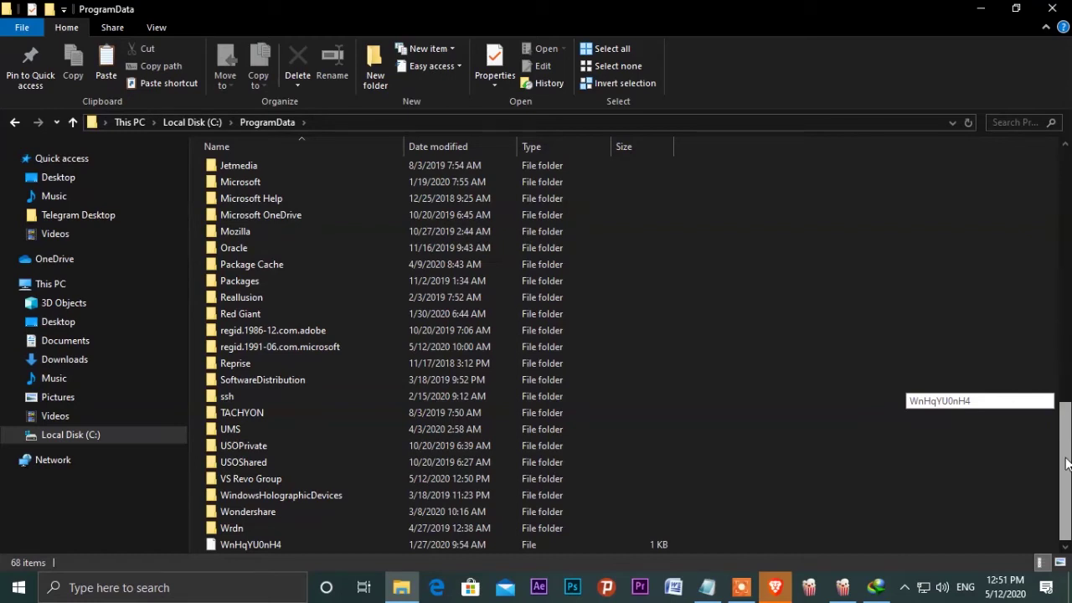
left_click(703, 596)
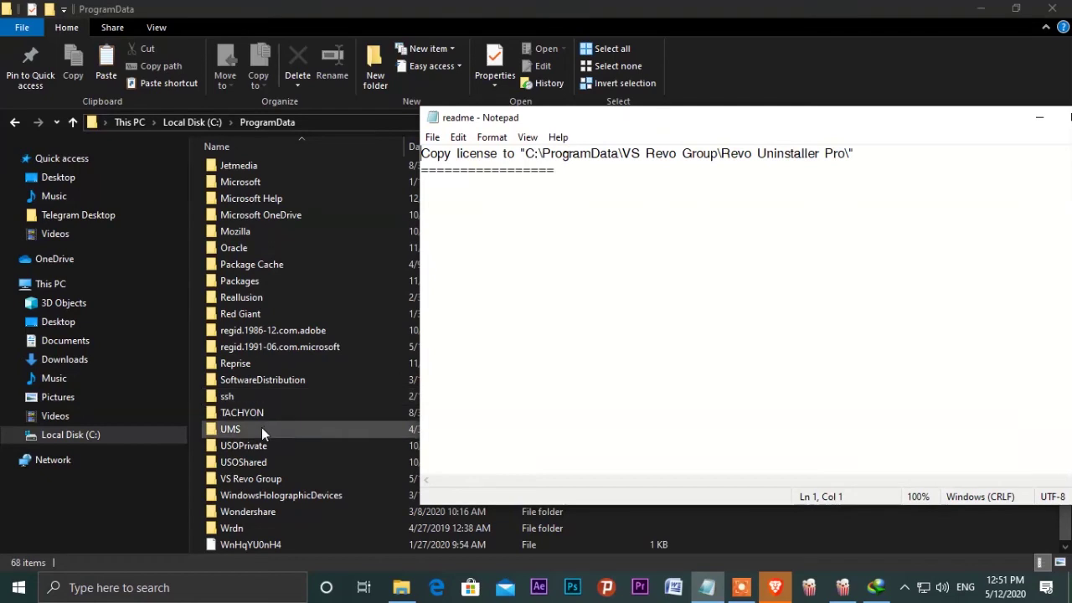
left_click(258, 477)
double_click(258, 477)
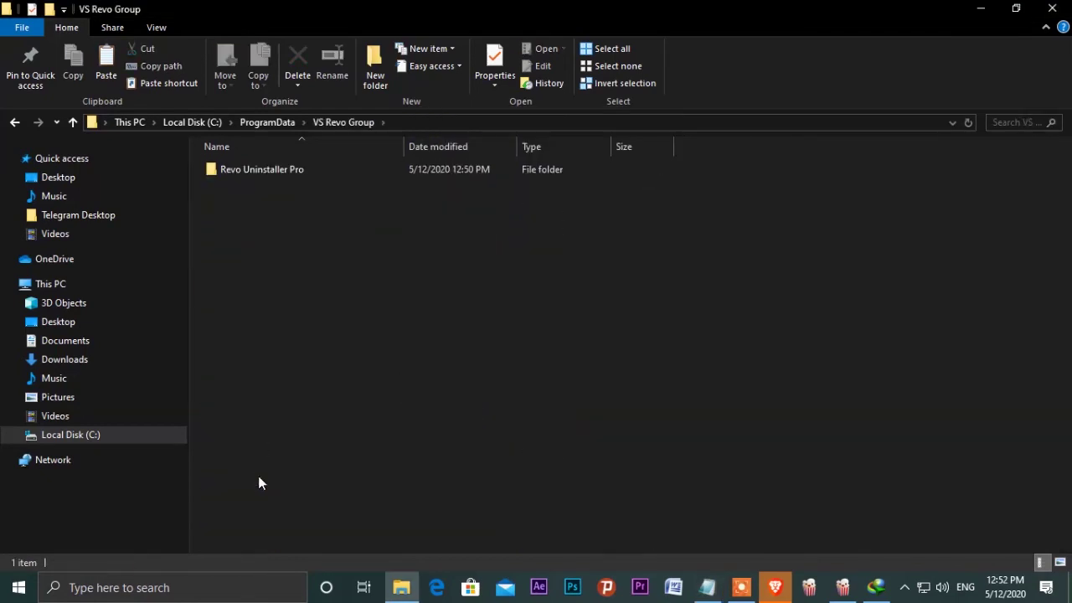
double_click(290, 170)
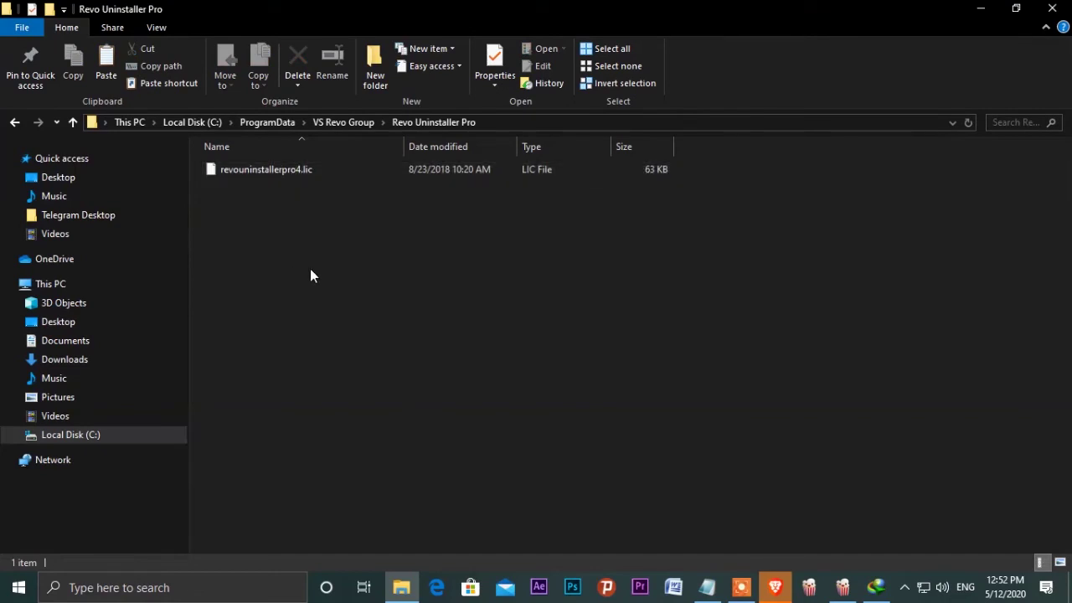
- Paste the copied license file here, replacing the existing revouninstallerpro4.lic
key("ctrl+v")
left_click(266, 186)
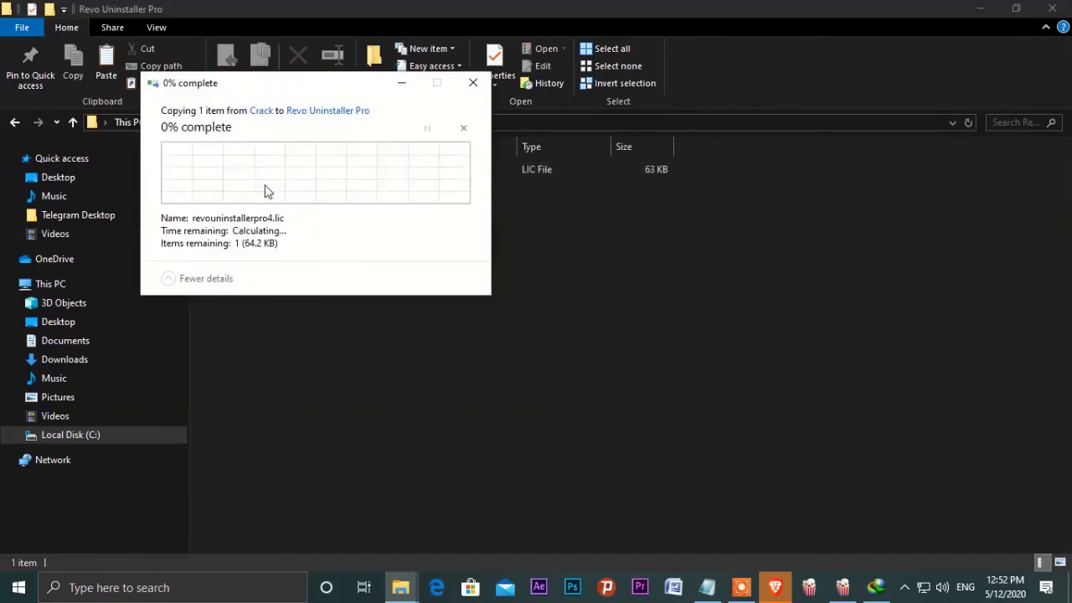
left_click(265, 189)
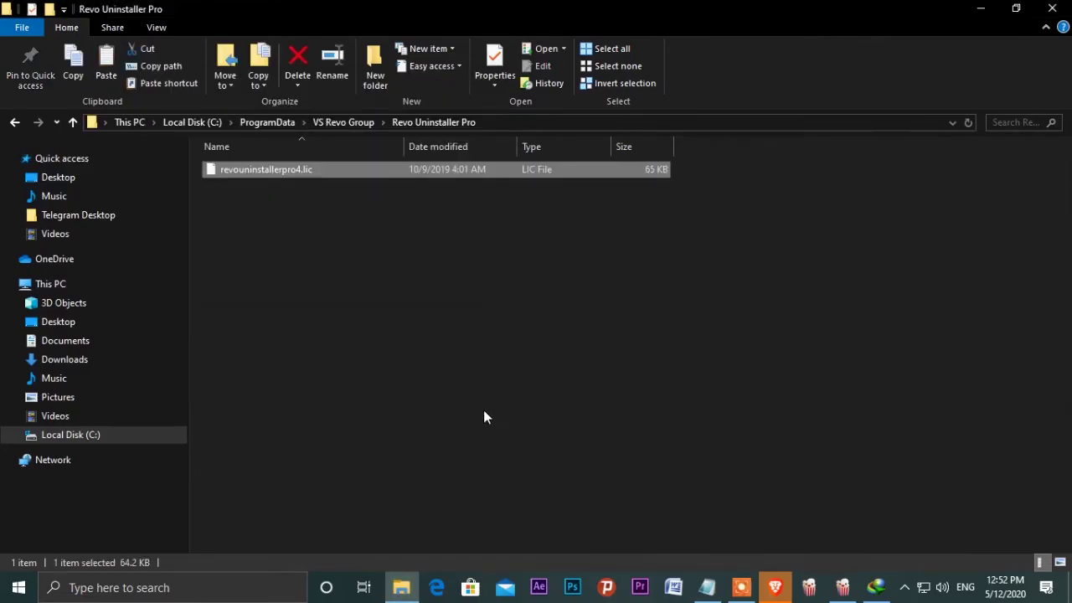
- Launch the newly installed Revo Uninstaller Pro
left_click(18, 587)
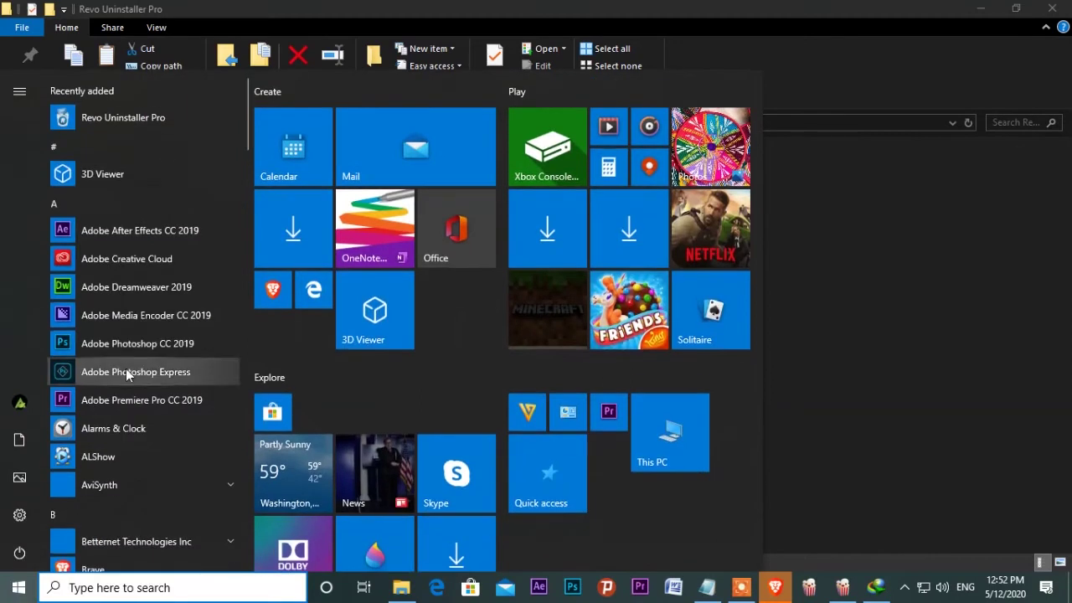
left_click(131, 118)
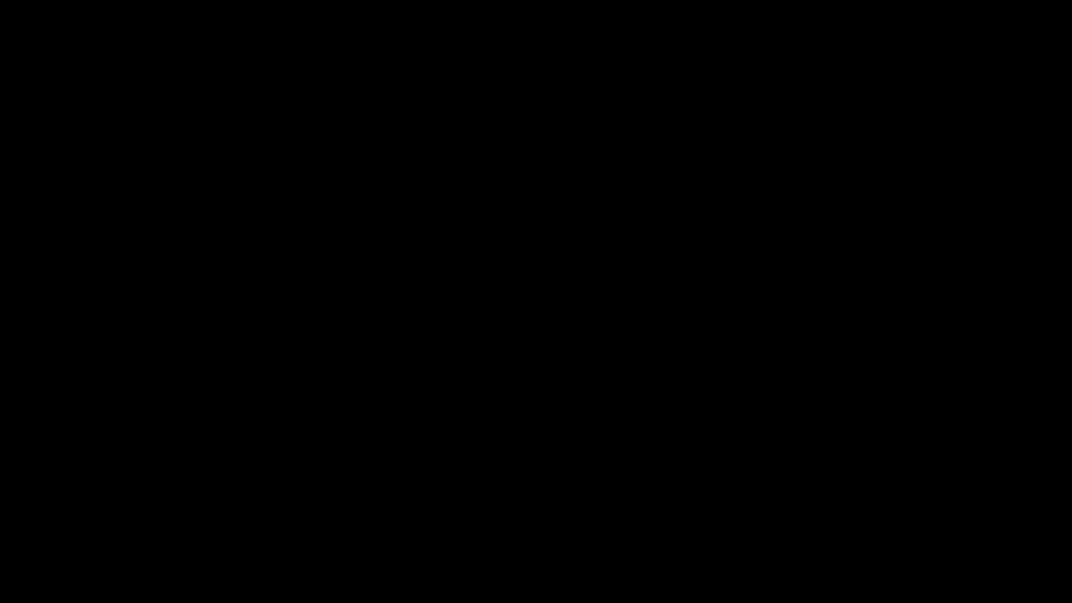
left_click(469, 399)
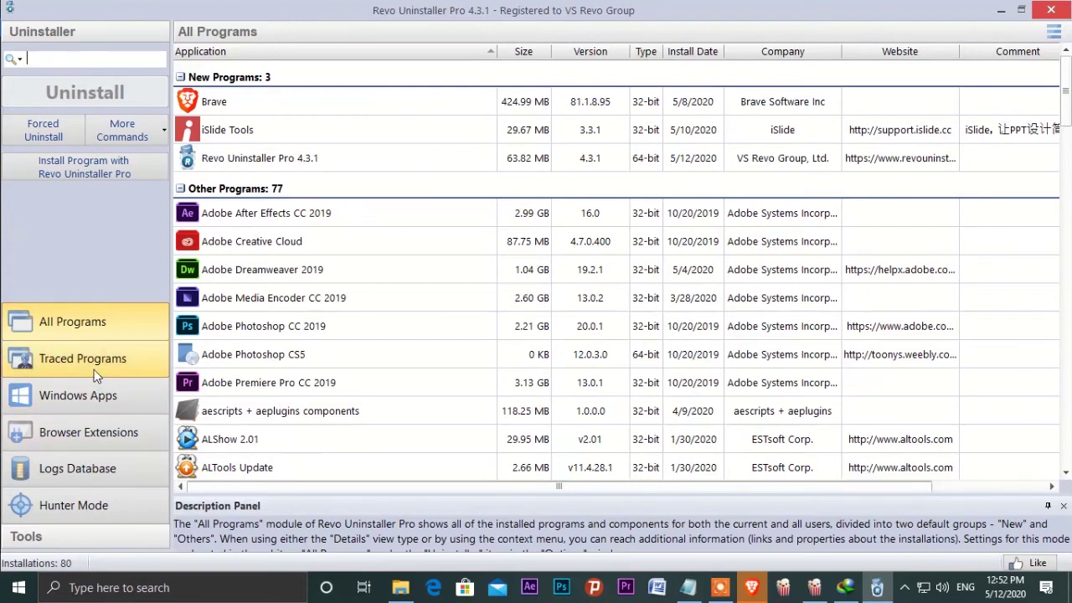
- Try to uninstall TAP-Windows 9.21.2 with the system restore point option on, choosing to skip the registry backup once it starts
scroll(266, 369, "down", 20)
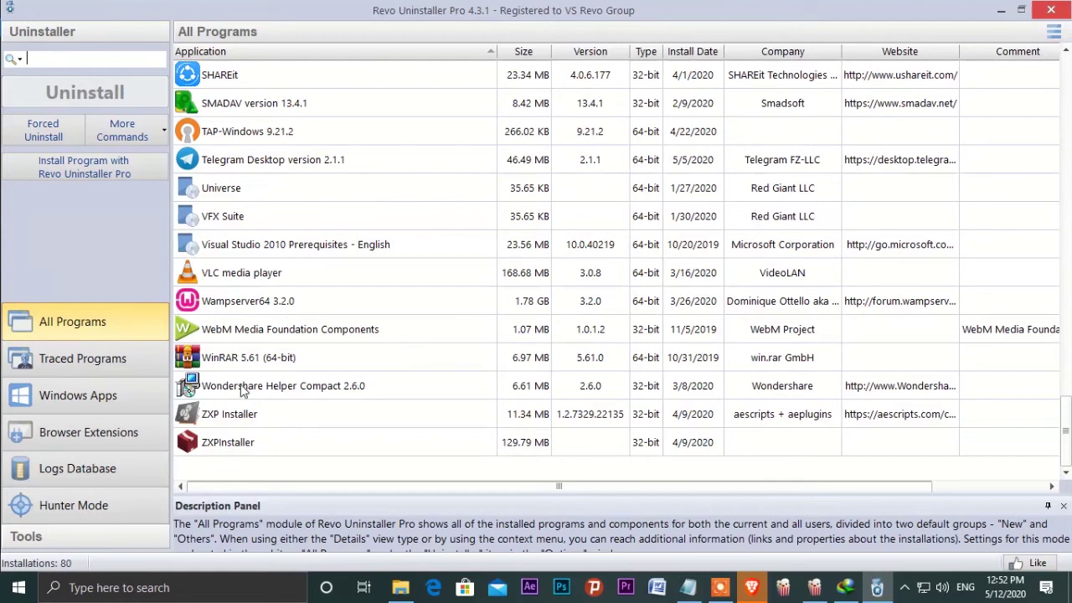
left_click(258, 137)
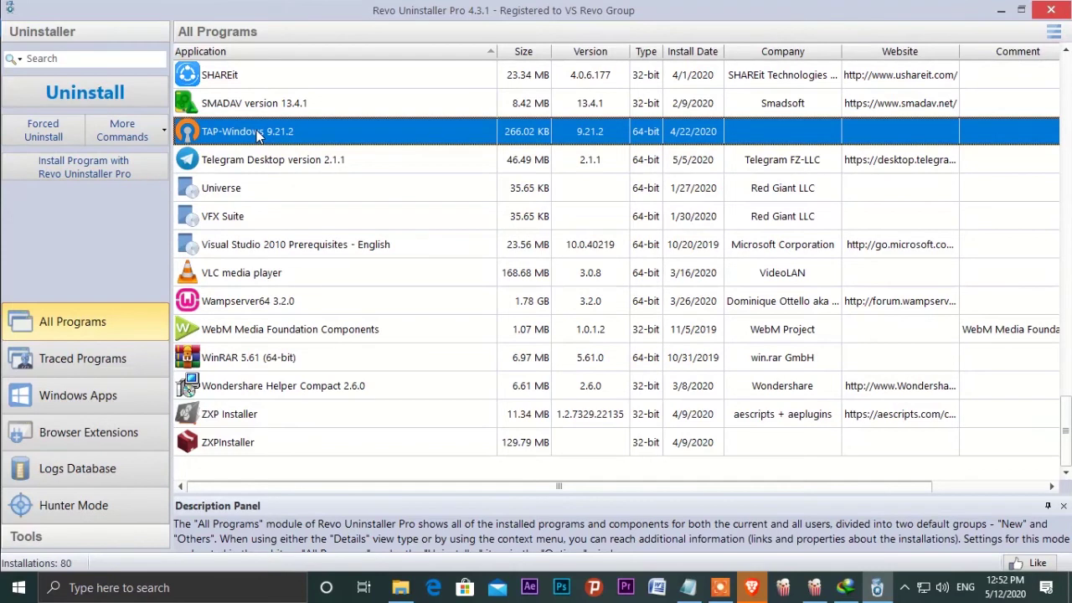
right_click(258, 136)
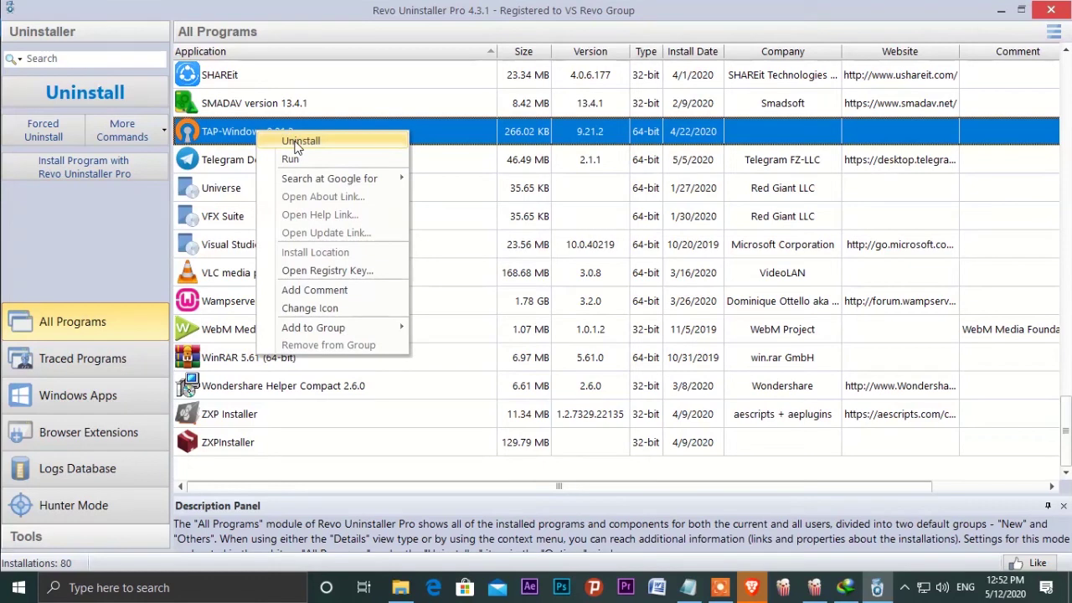
left_click(295, 146)
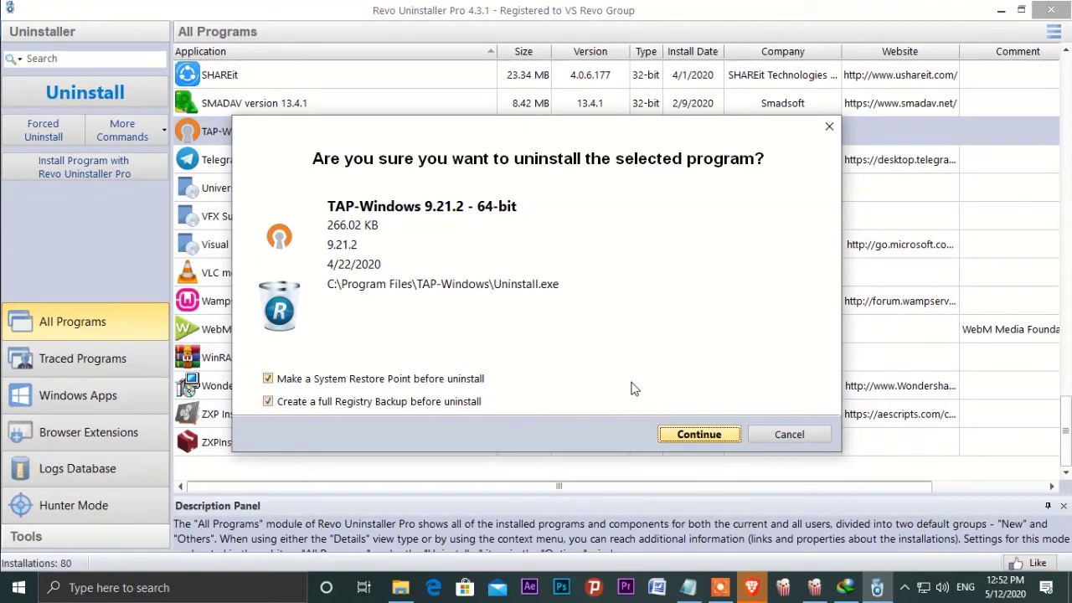
left_click(700, 434)
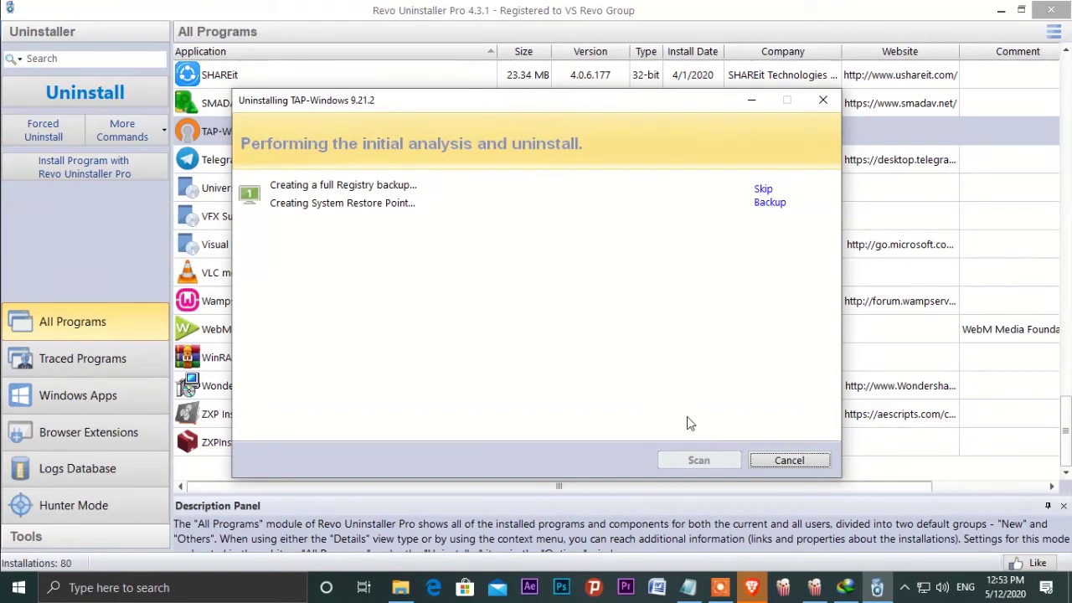
left_click(763, 195)
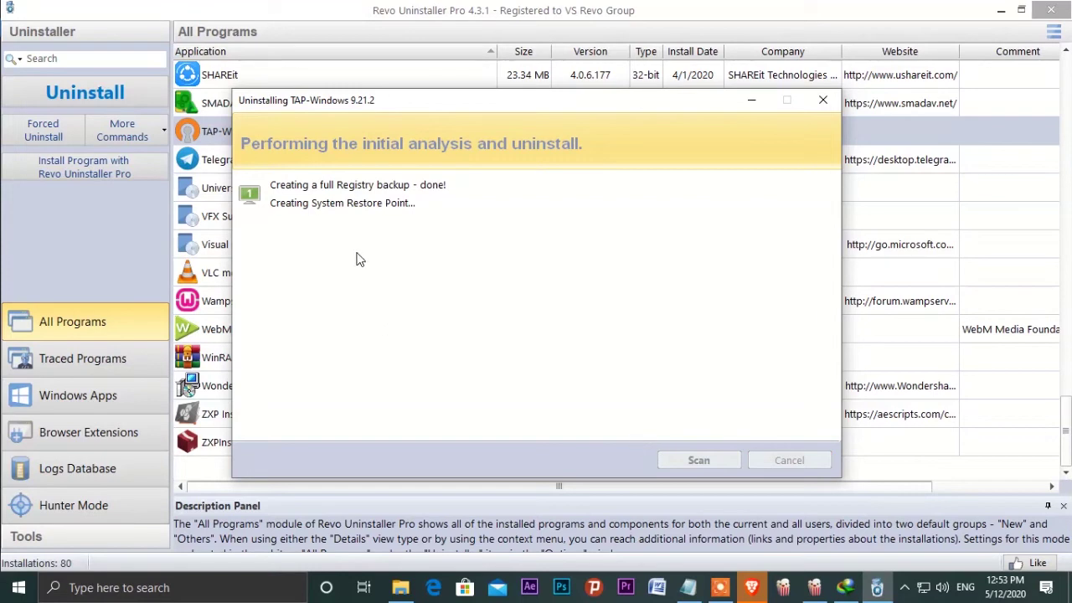
left_click(826, 102)
left_click(750, 102)
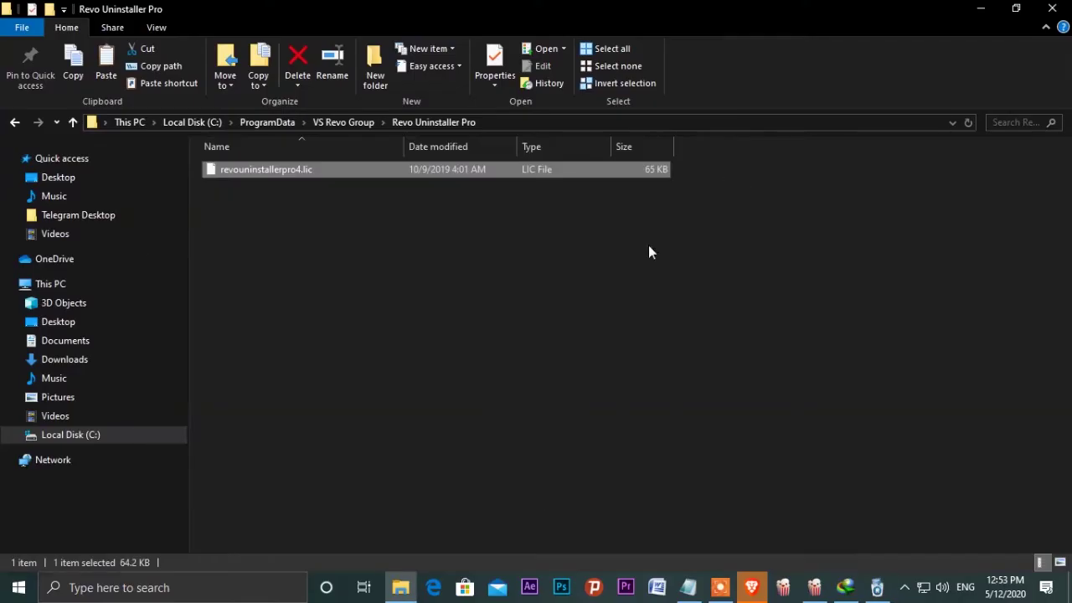
left_click(878, 587)
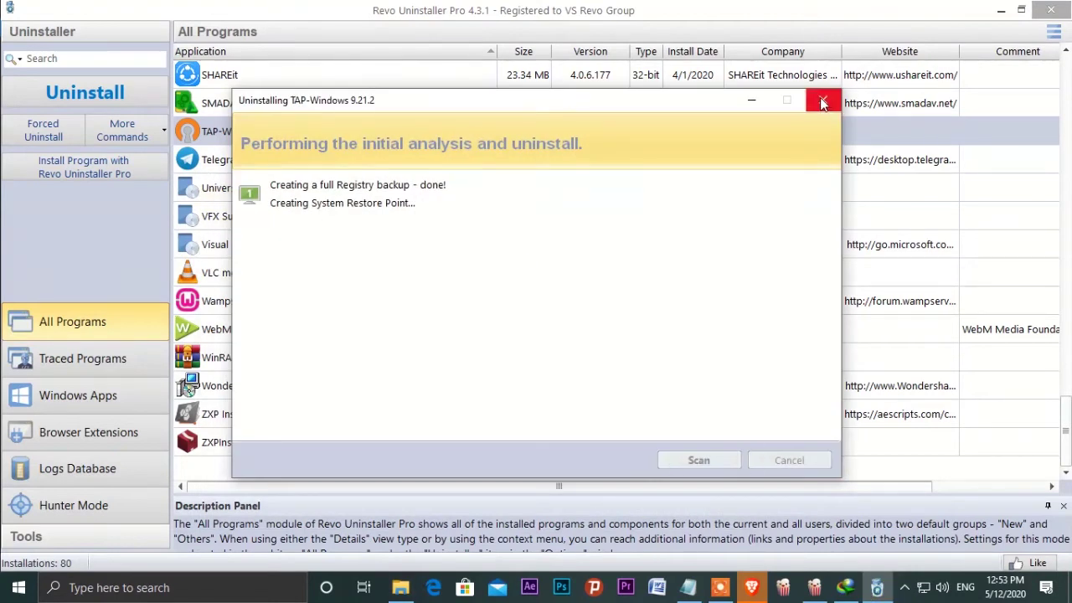
left_click(722, 590)
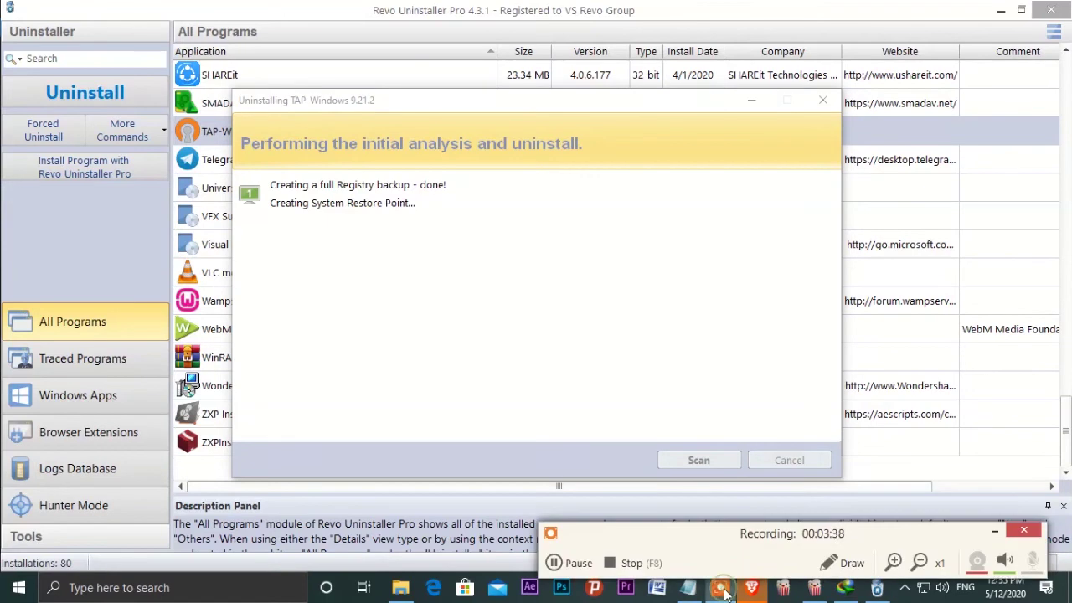
left_click(574, 563)
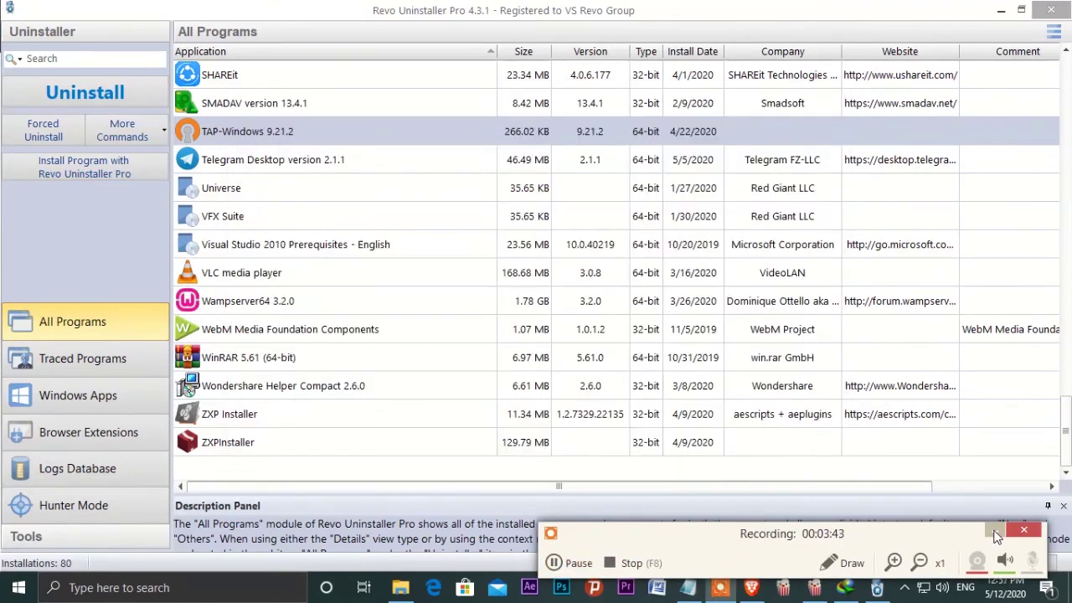
left_click(996, 531)
- Start uninstalling TAP-Windows 9.21.2 with both the system restore point and the full registry backup enabled
left_click(40, 134)
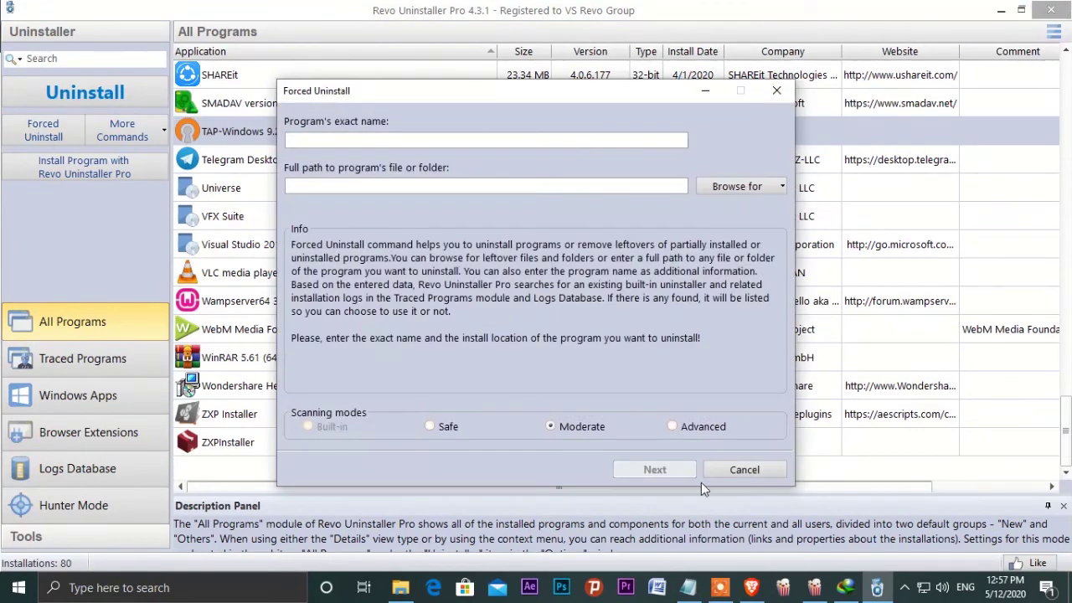
left_click(745, 470)
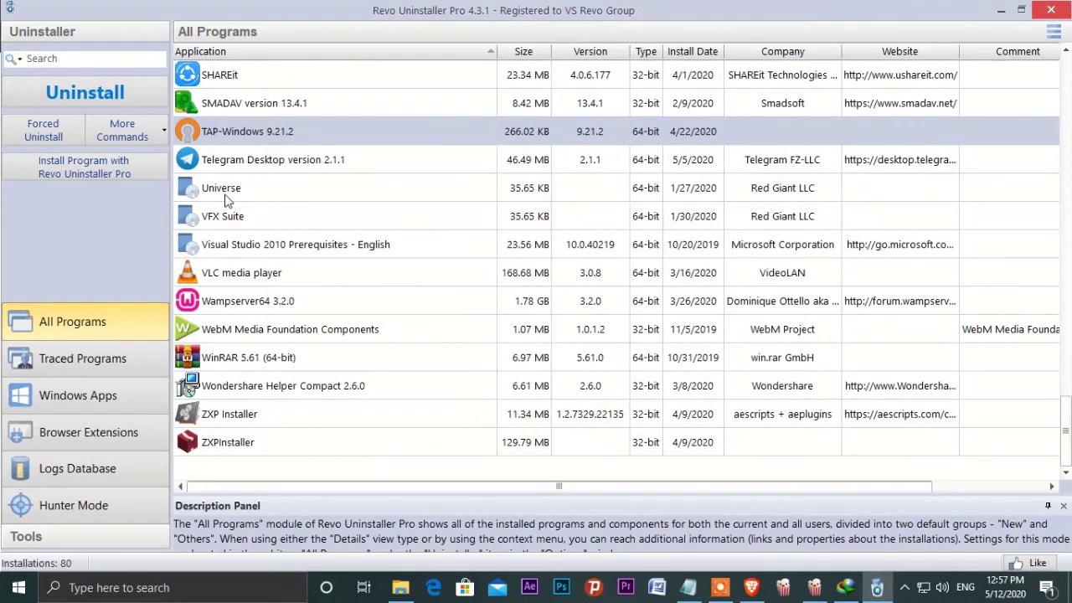
right_click(212, 135)
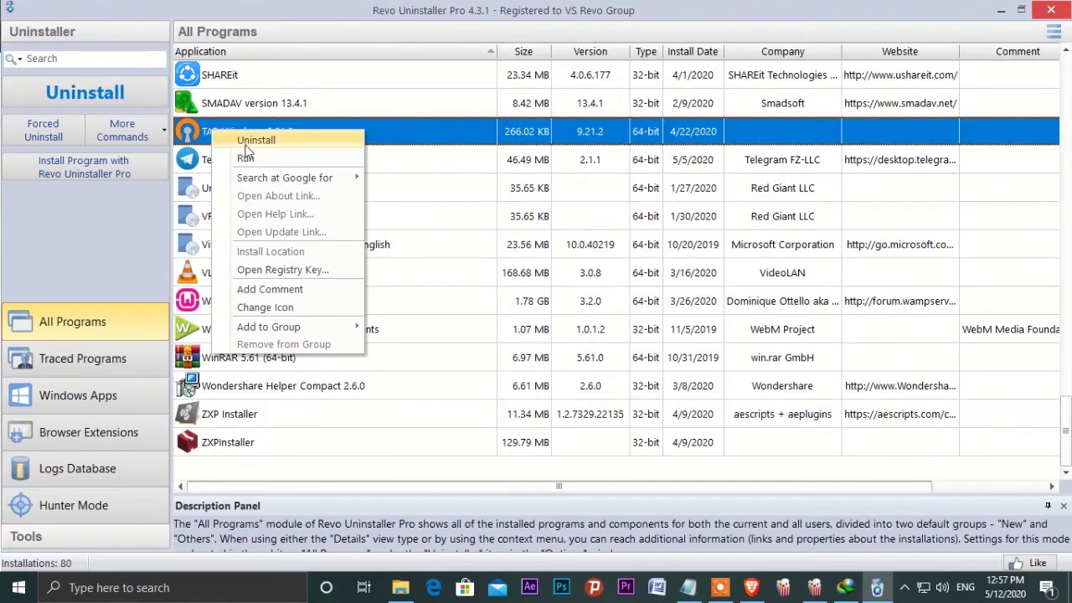
left_click(246, 144)
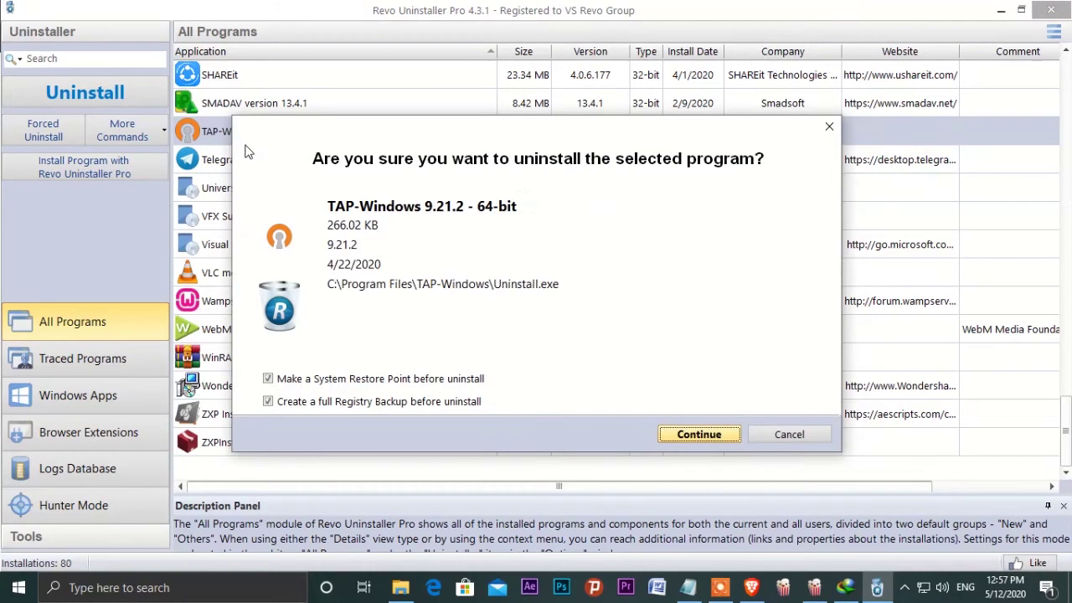
left_click(696, 435)
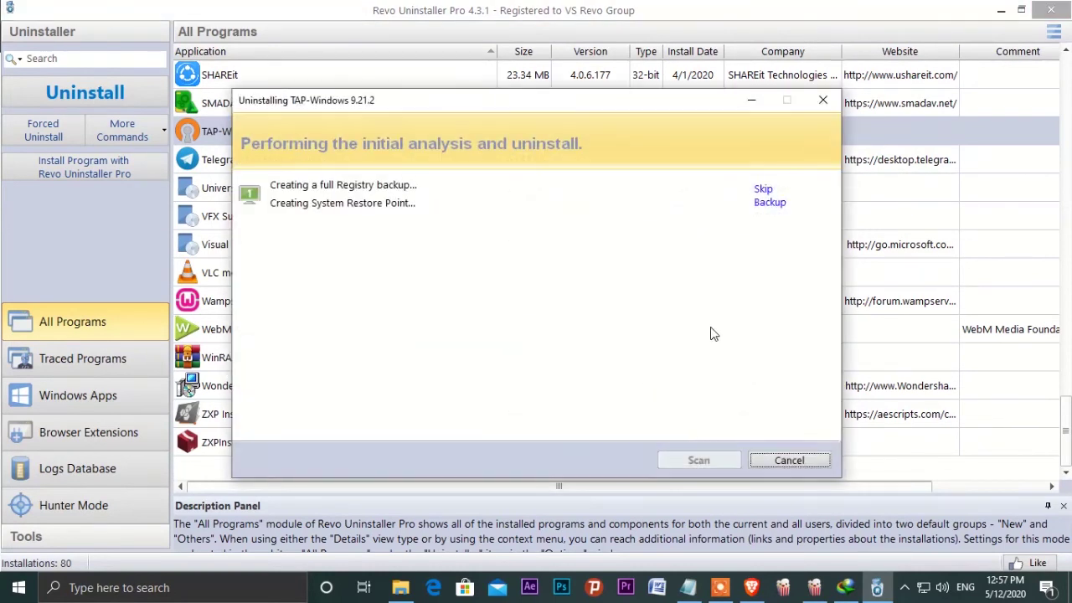
left_click(764, 203)
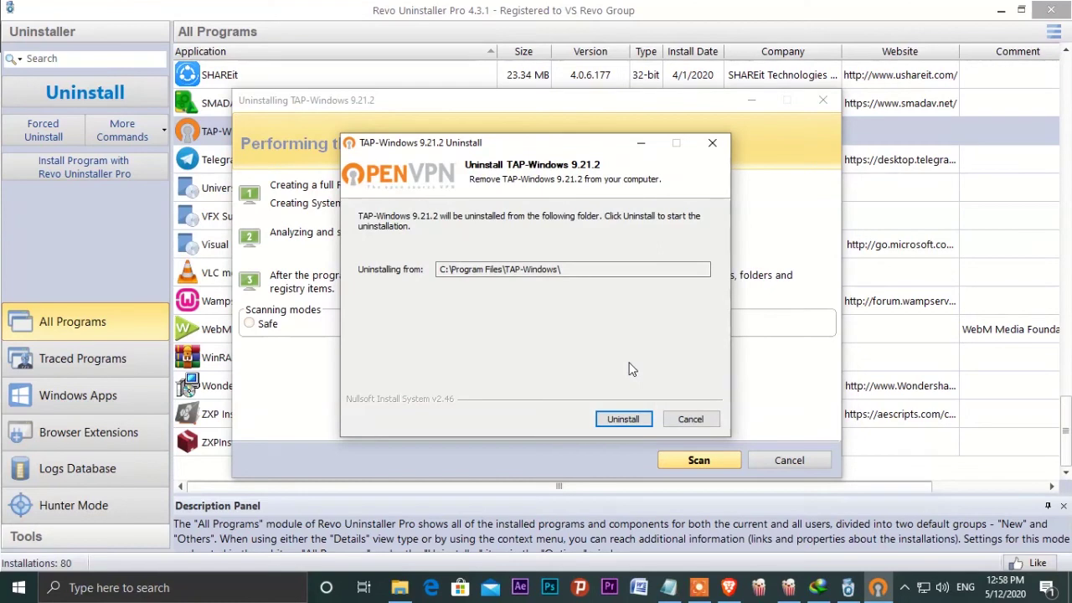
- Complete TAP-Windows 9.21.2's built-in uninstall wizard, and close the Revo uninstall window without waiting for the leftover scan
left_click(630, 421)
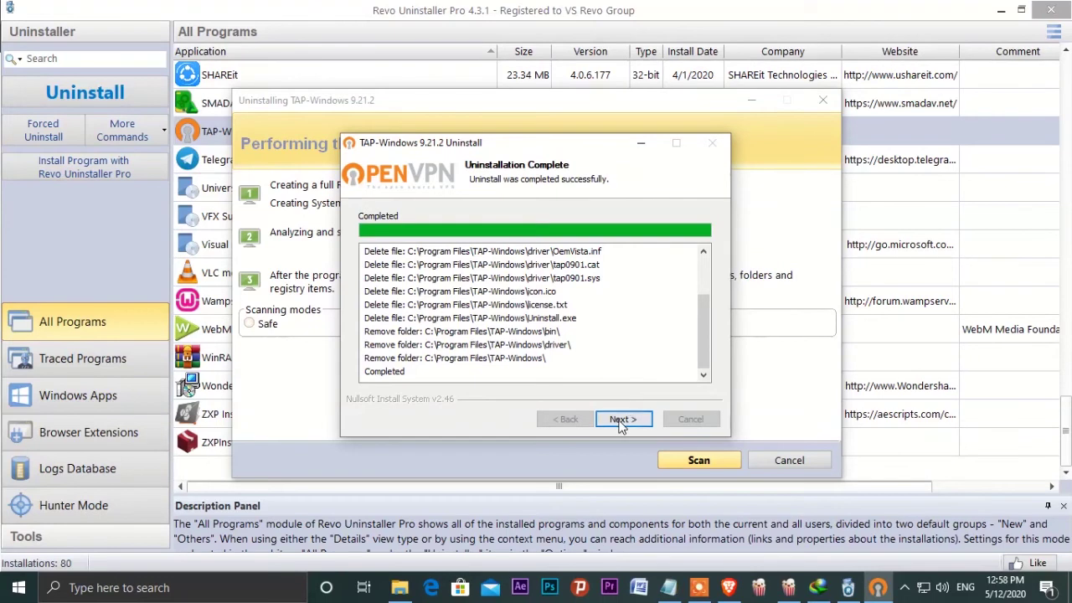
left_click(623, 419)
left_click(623, 419)
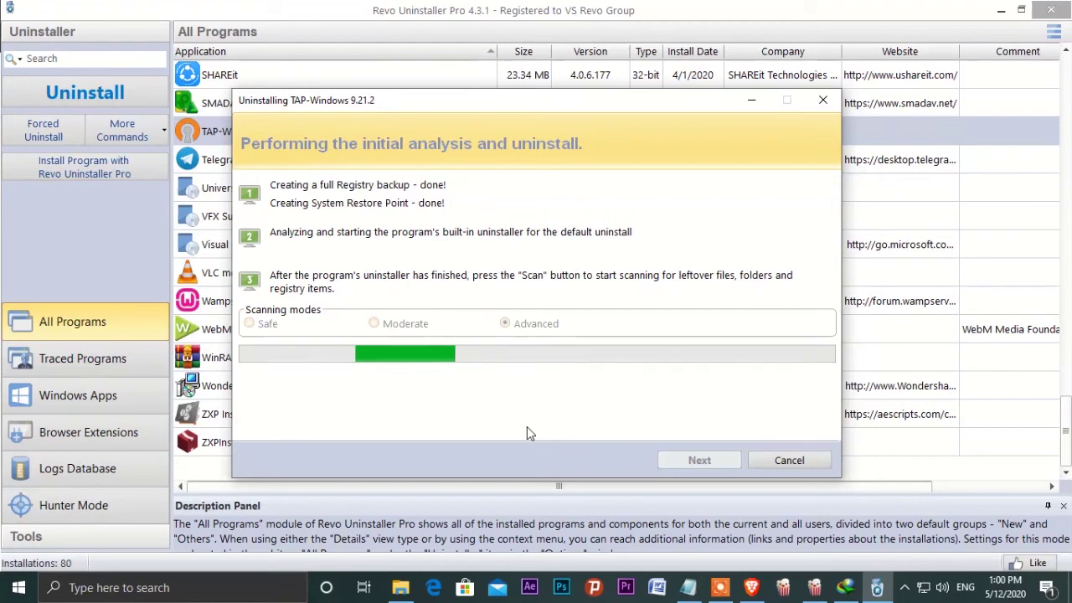
left_click(791, 462)
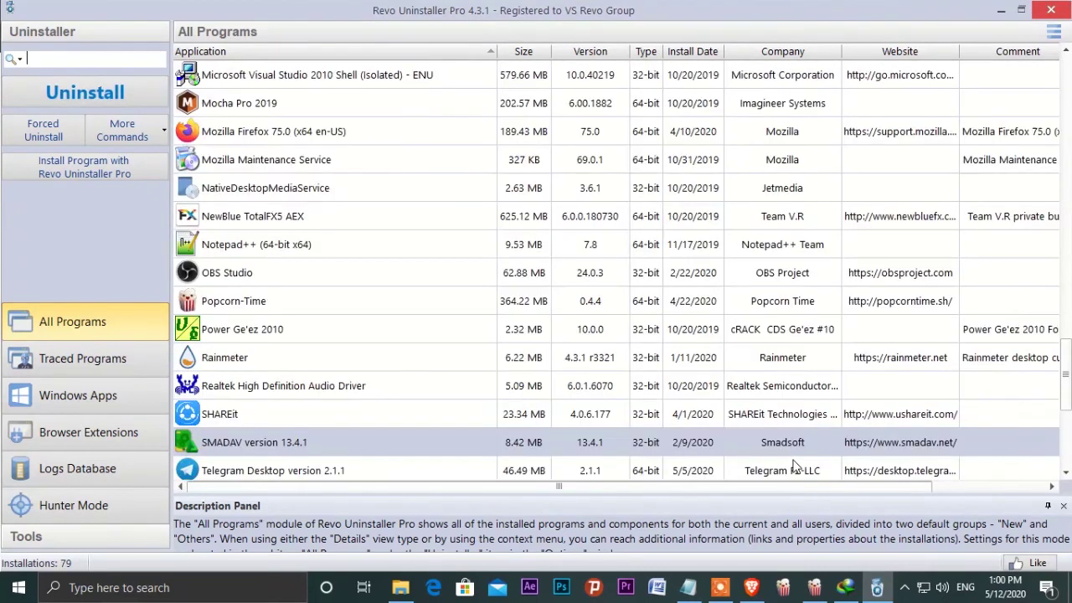
- Check the All Programs list, and switch to the Windows Apps module and refresh its list
scroll(517, 294, "up", 15)
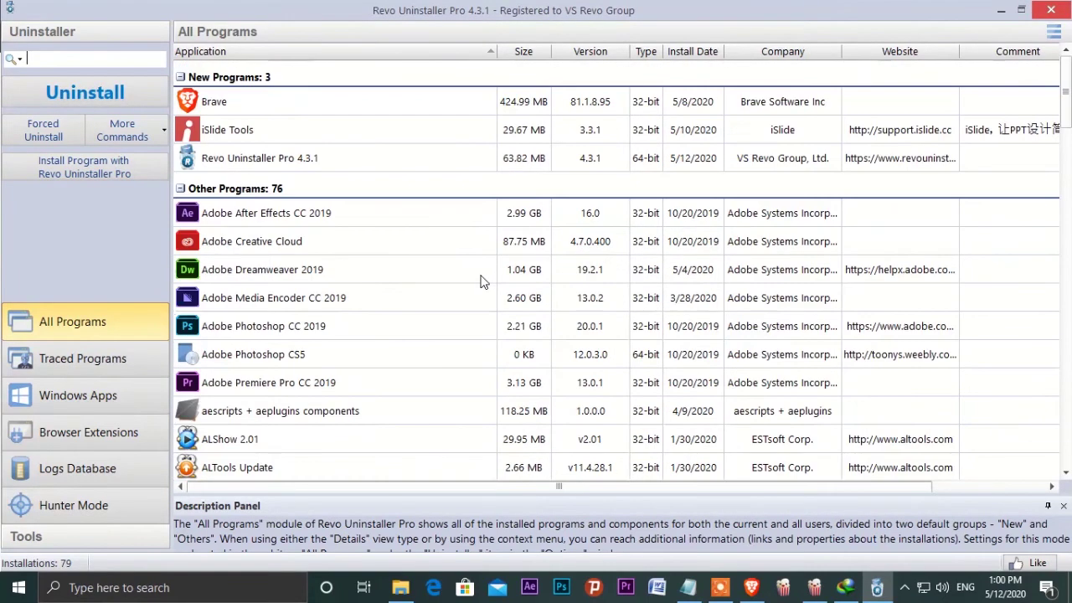
scroll(482, 281, "down", 5)
scroll(314, 359, "down", 20)
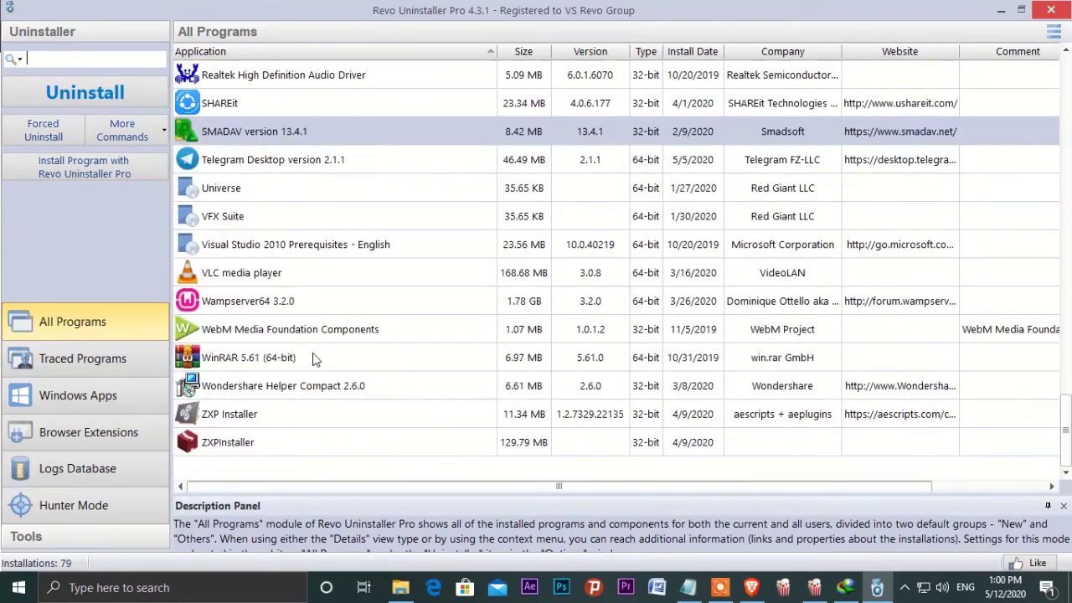
left_click(78, 399)
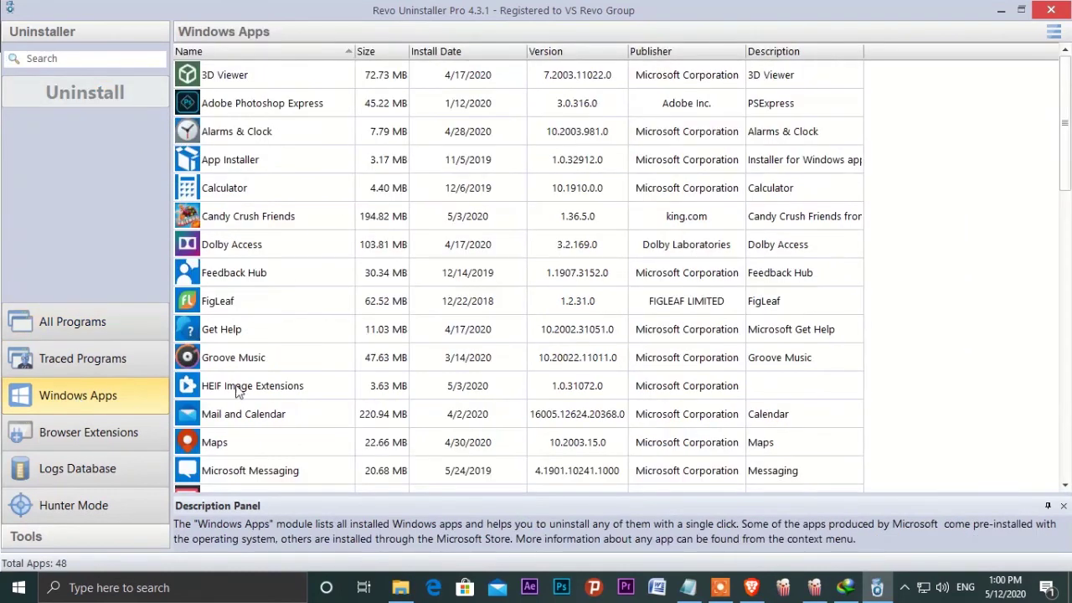
scroll(240, 353, "down", 11)
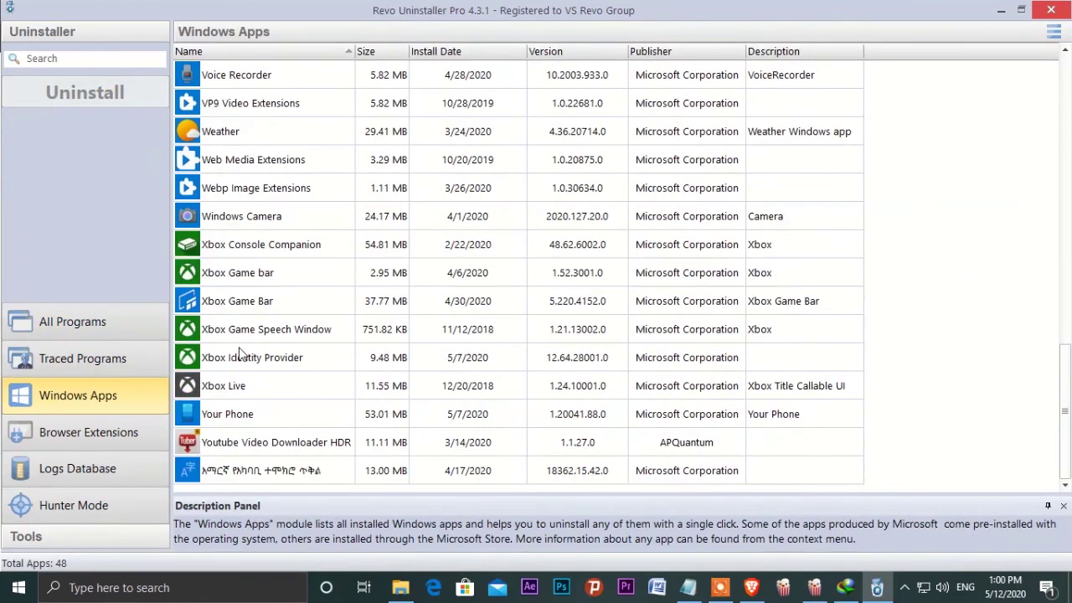
left_click(265, 443)
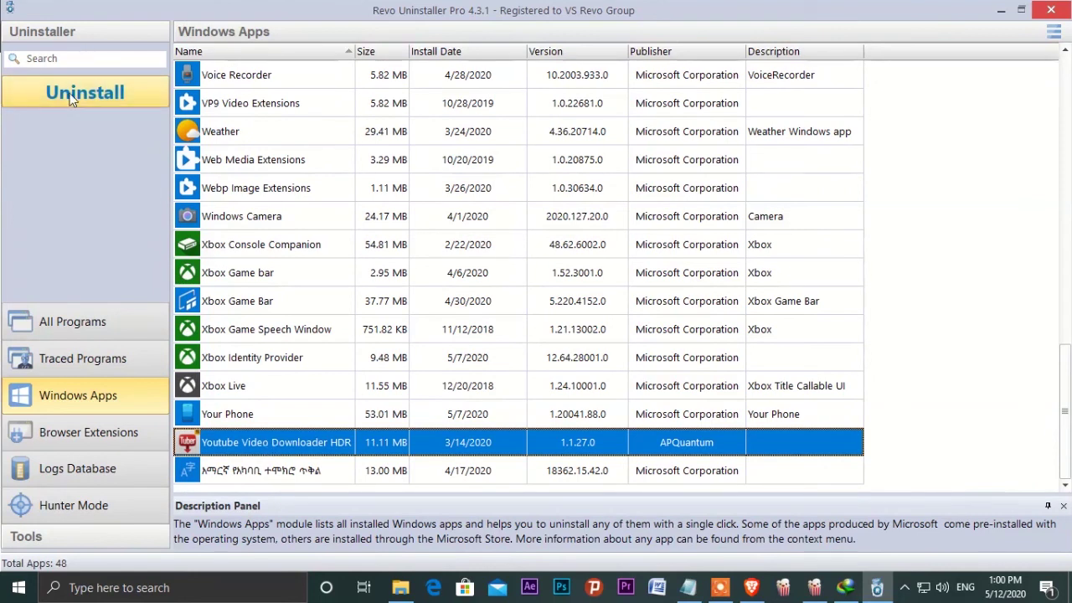
right_click(257, 444)
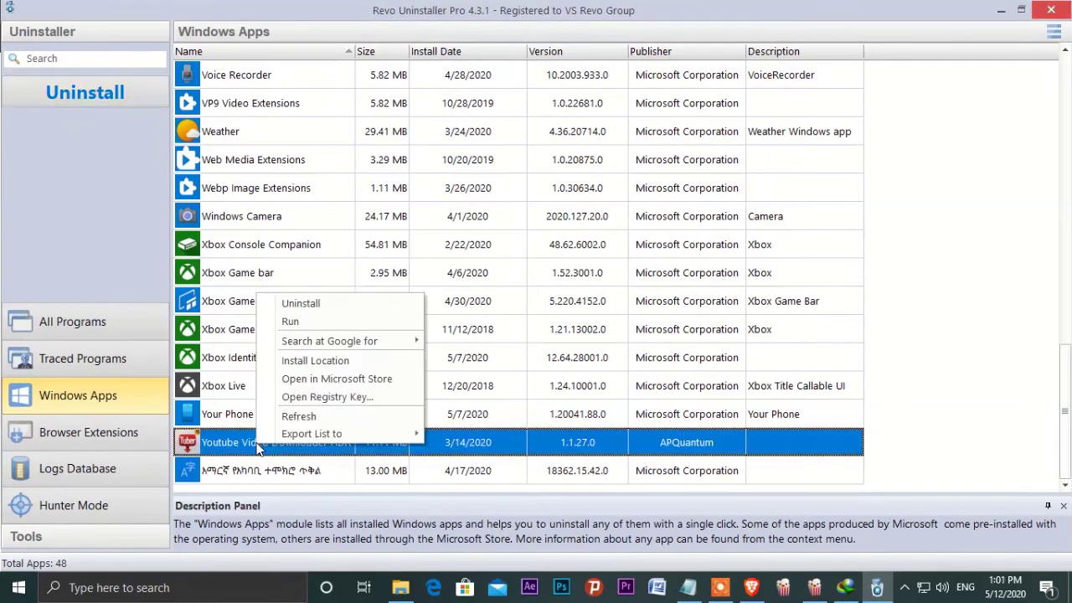
left_click(298, 417)
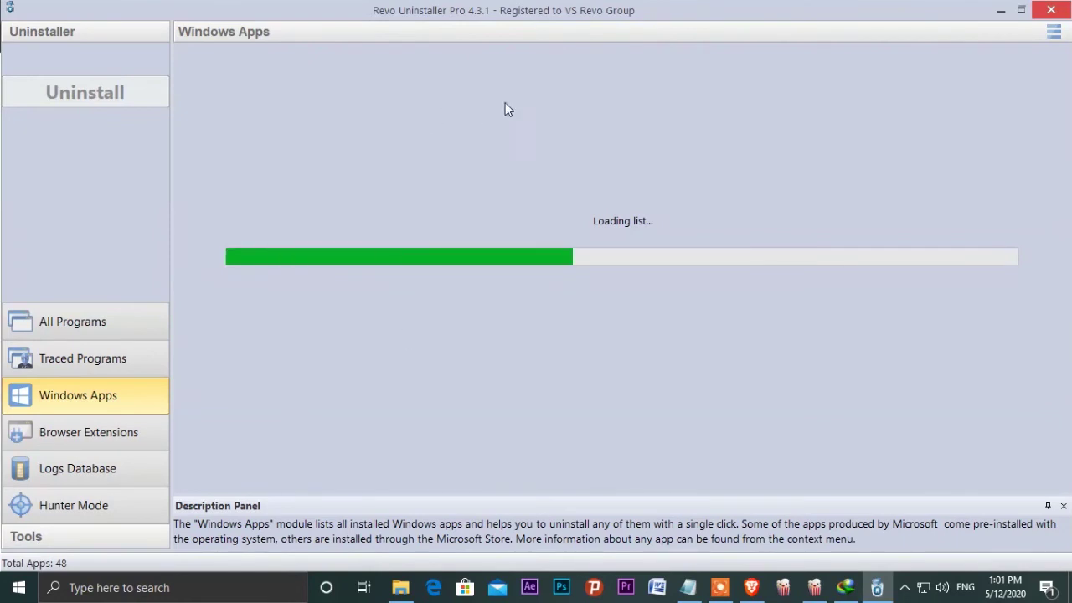
- Try to uninstall Youtube Video Downloader HDR with a restore point and full registry backup, leaving before the leftover scan and refreshing the list
scroll(257, 426, "down", 10)
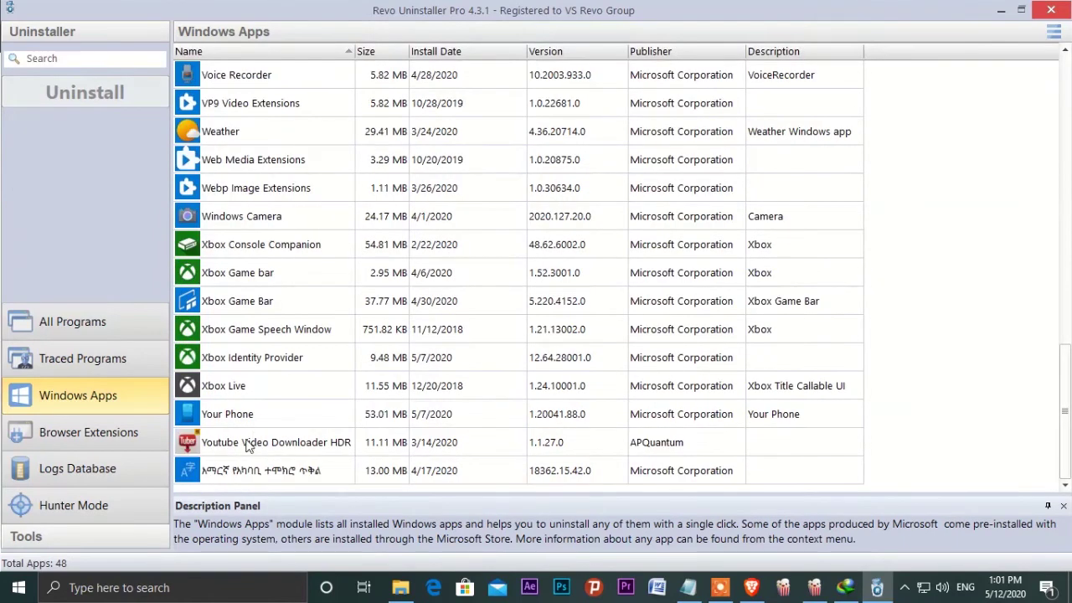
left_click(247, 444)
left_click(134, 96)
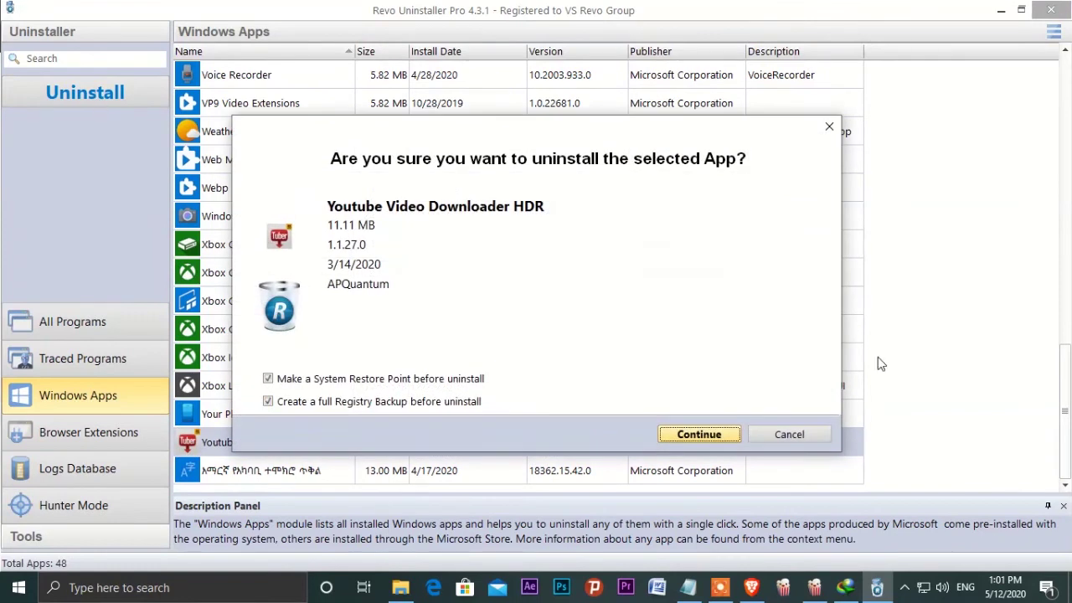
left_click(699, 435)
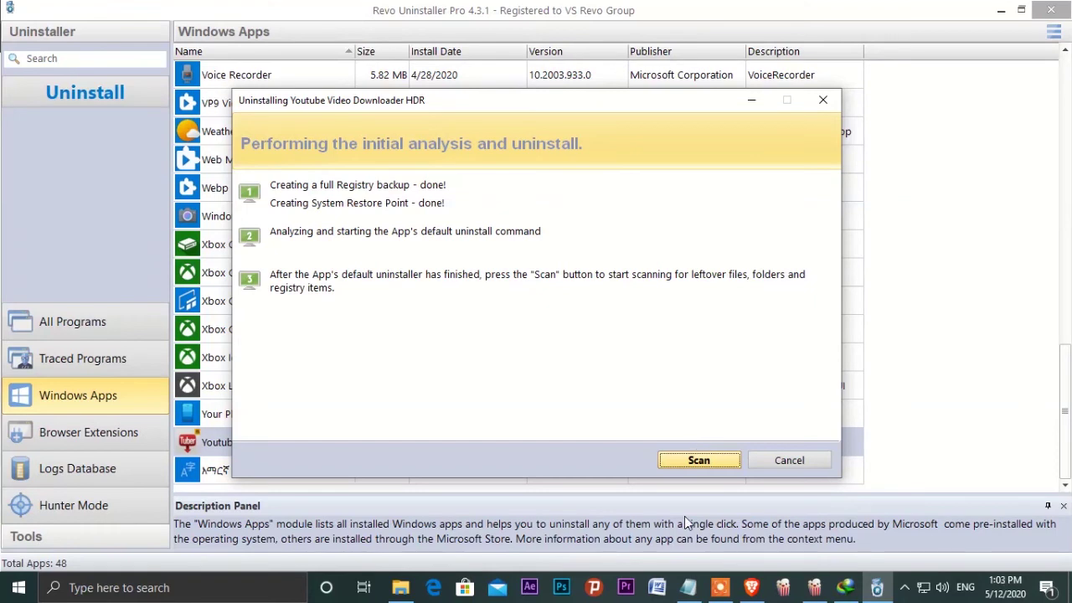
mouse_move(688, 587)
left_click(782, 460)
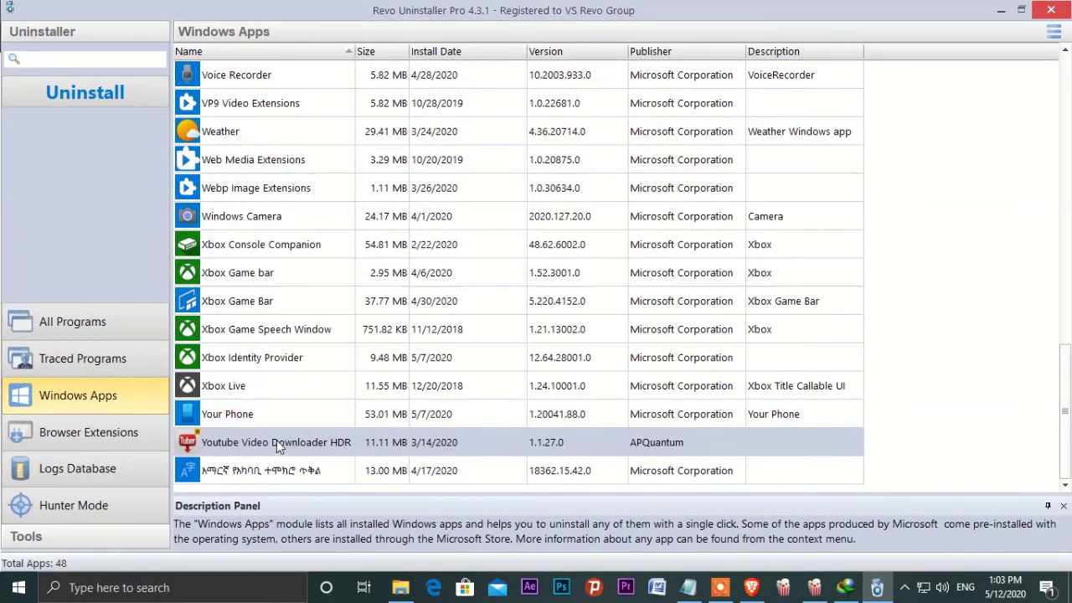
right_click(276, 446)
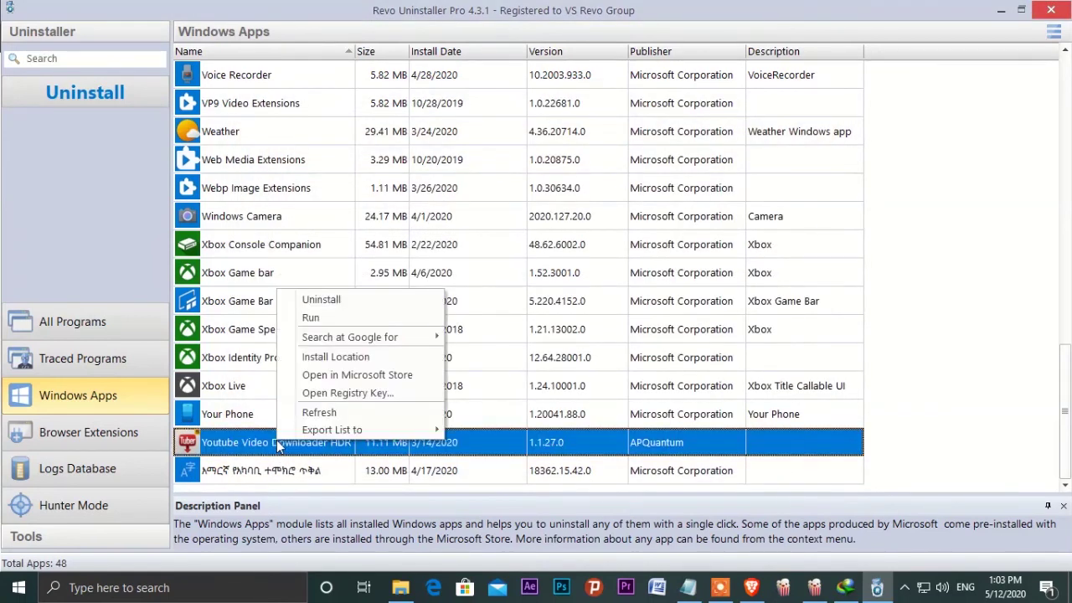
left_click(331, 412)
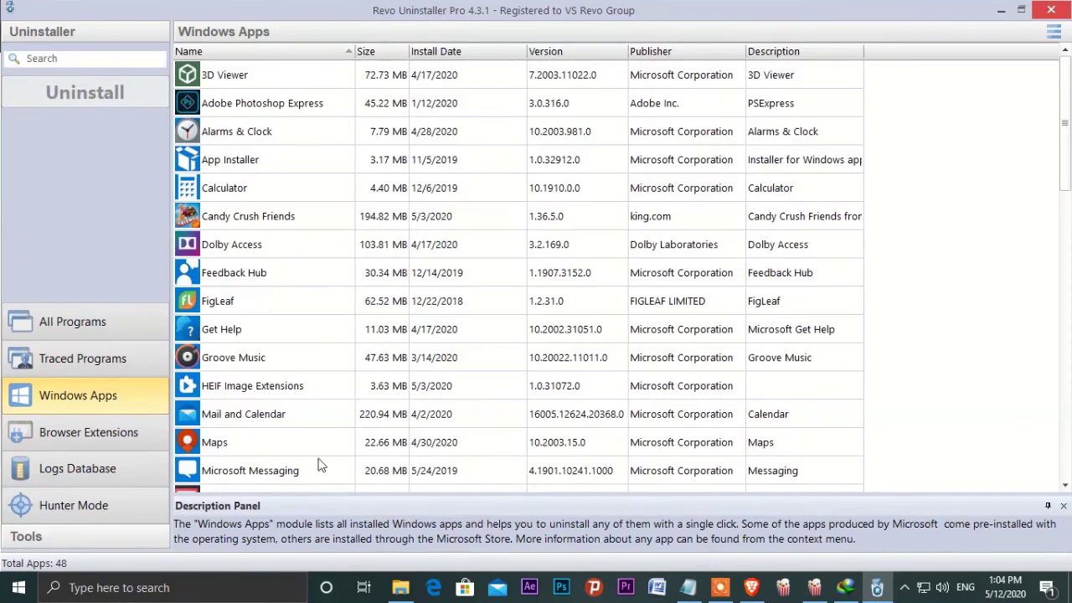
- Uninstall Youtube Video Downloader HDR, skipping the registry backup and restore point, and scan for its leftovers
scroll(318, 440, "down", 10)
left_click(218, 444)
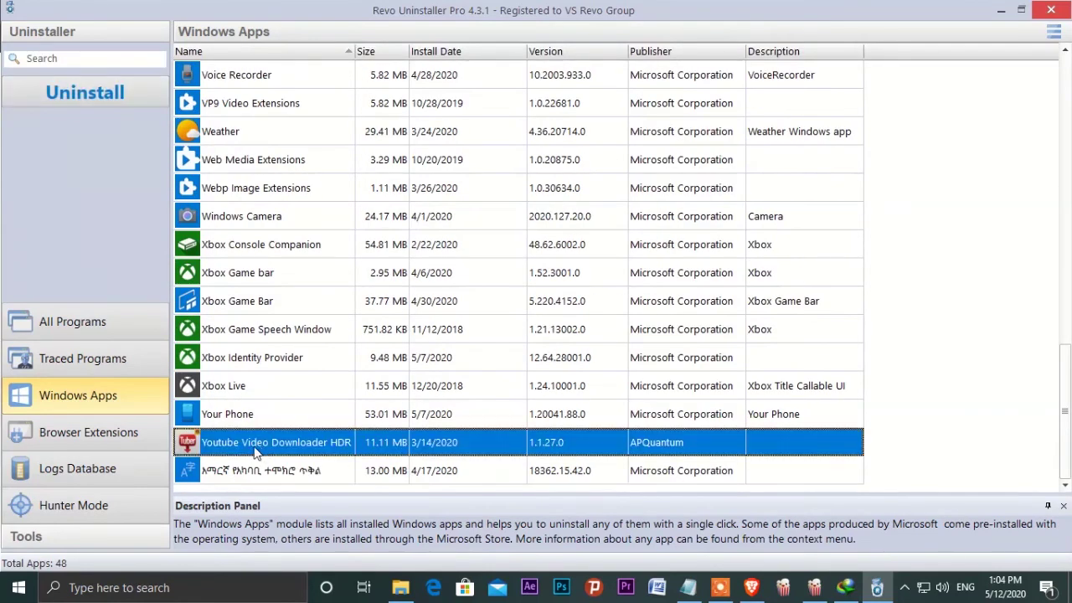
left_click(89, 93)
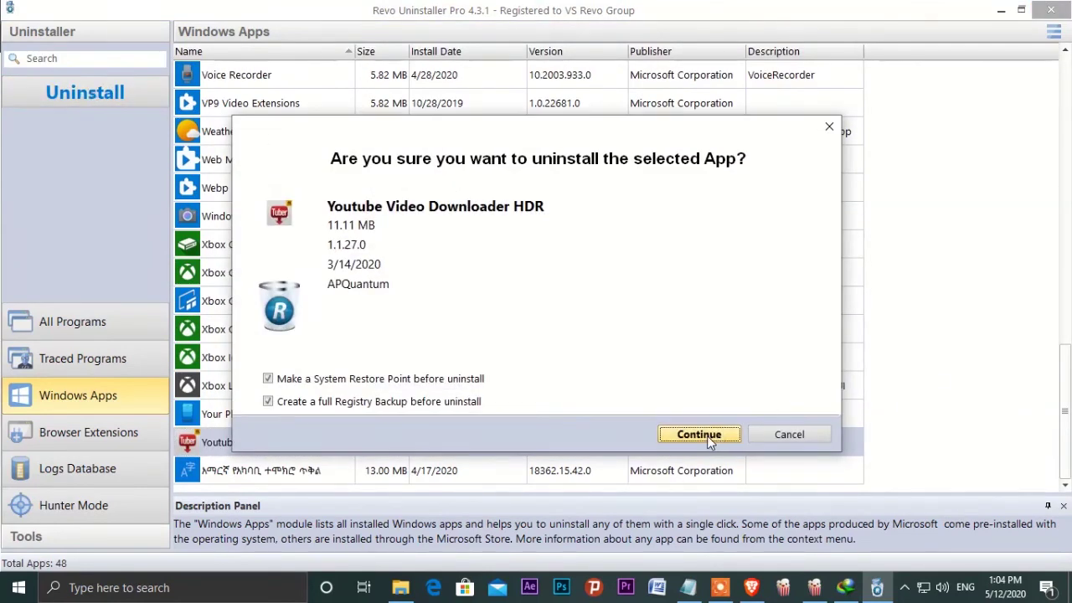
left_click(708, 434)
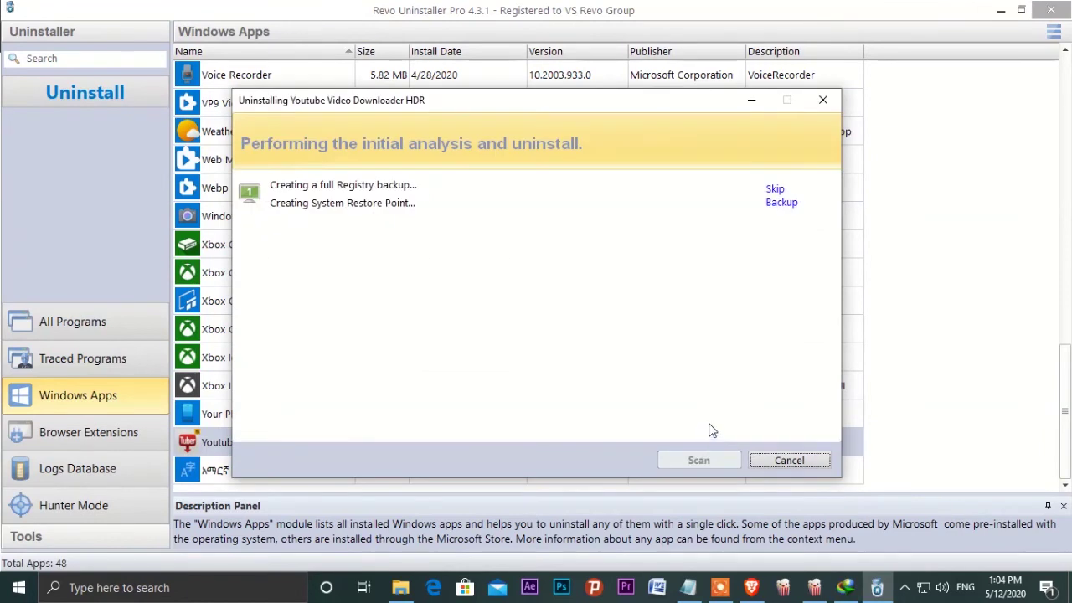
left_click(787, 202)
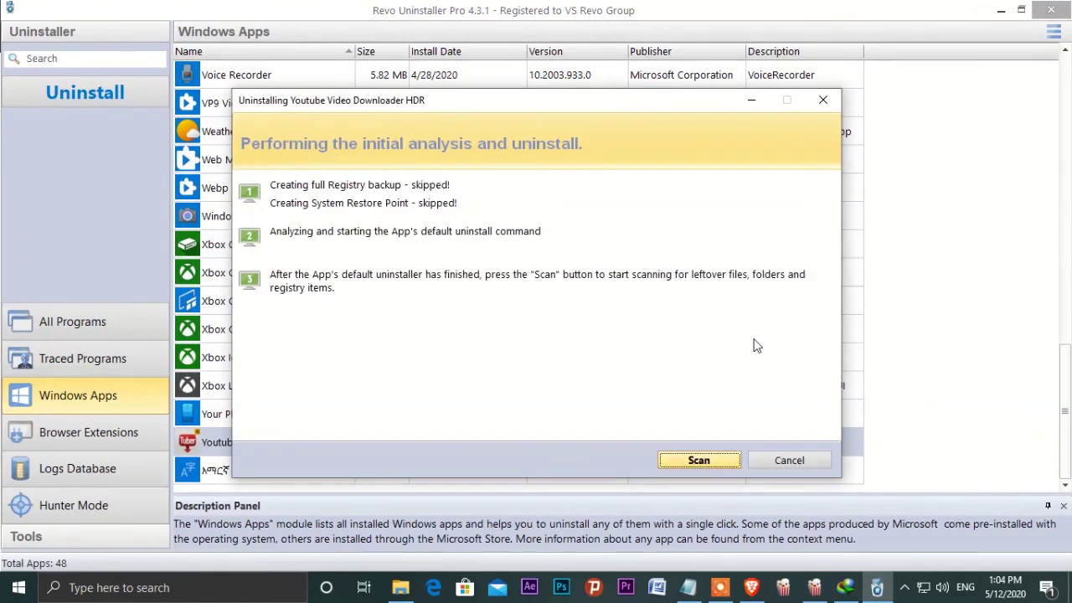
left_click(707, 463)
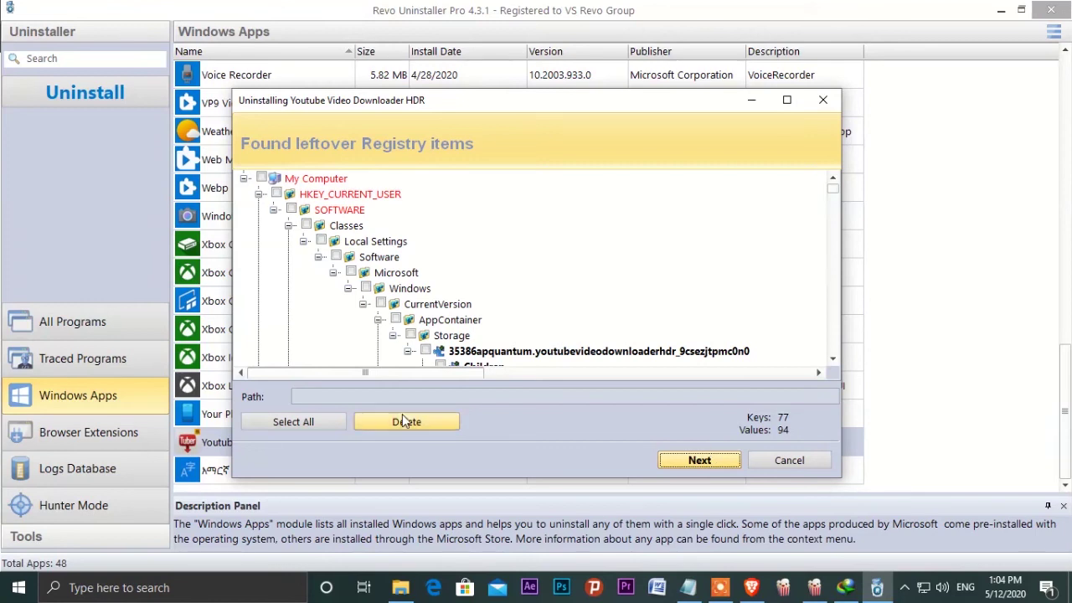
- Select all leftover registry items of Youtube Video Downloader HDR and delete them
left_click_drag(833, 192, 737, 200)
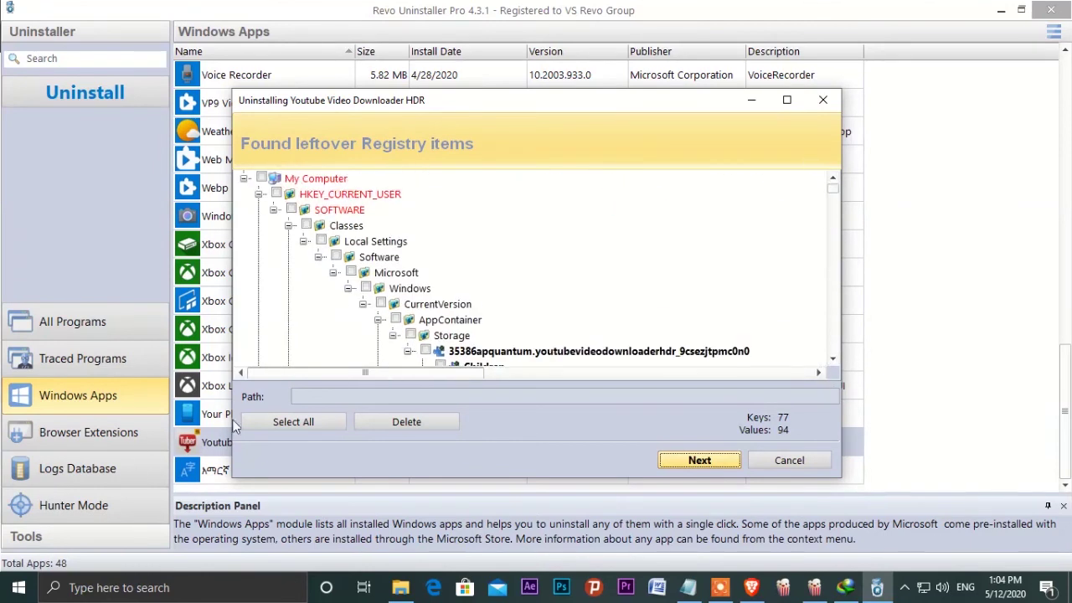
left_click(281, 421)
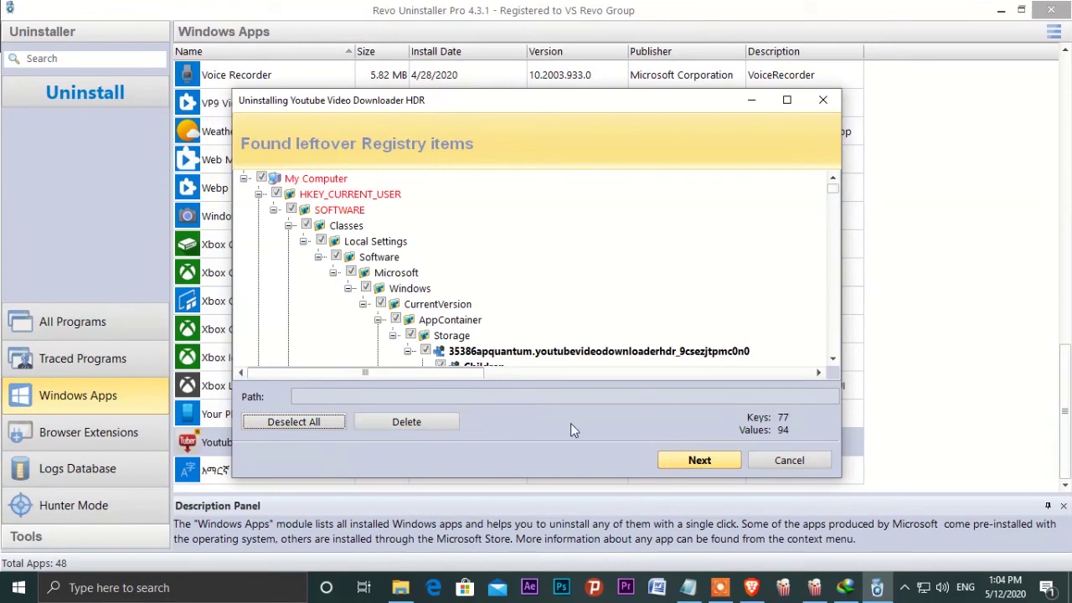
left_click(698, 464)
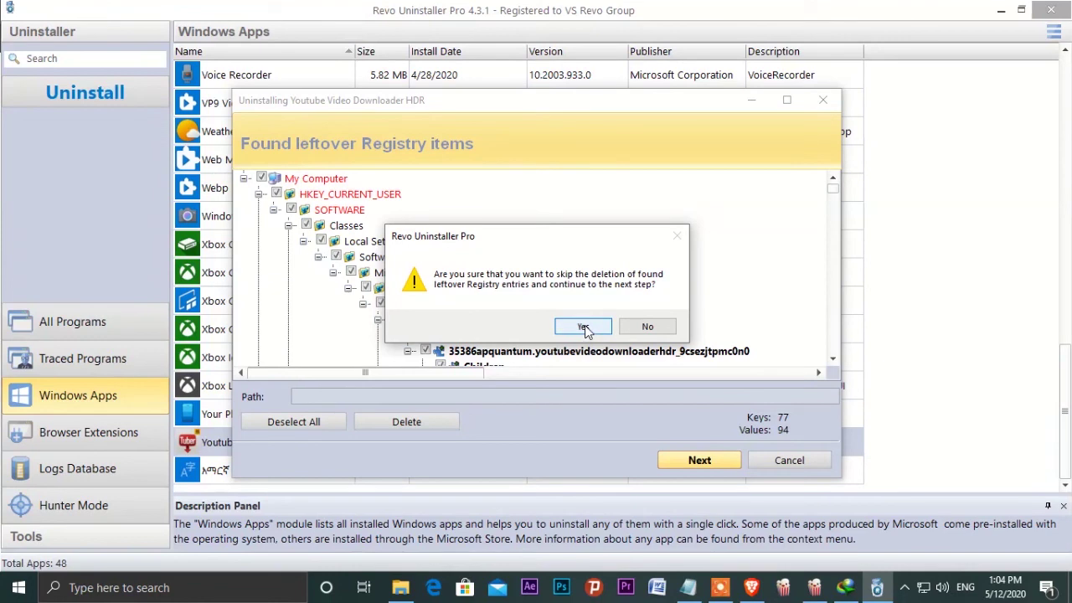
left_click(670, 330)
left_click(406, 423)
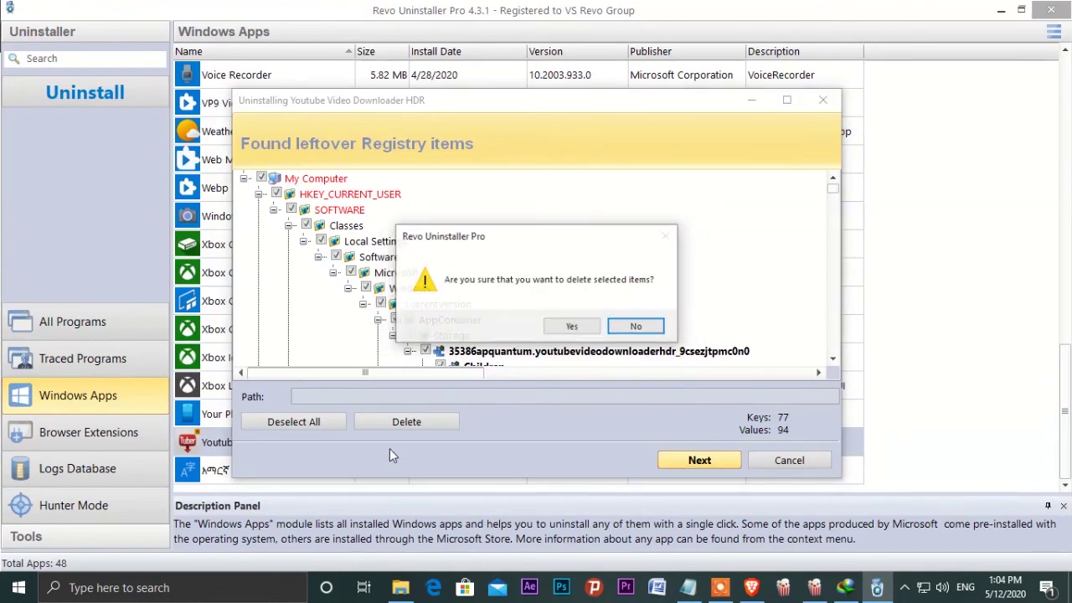
left_click(571, 327)
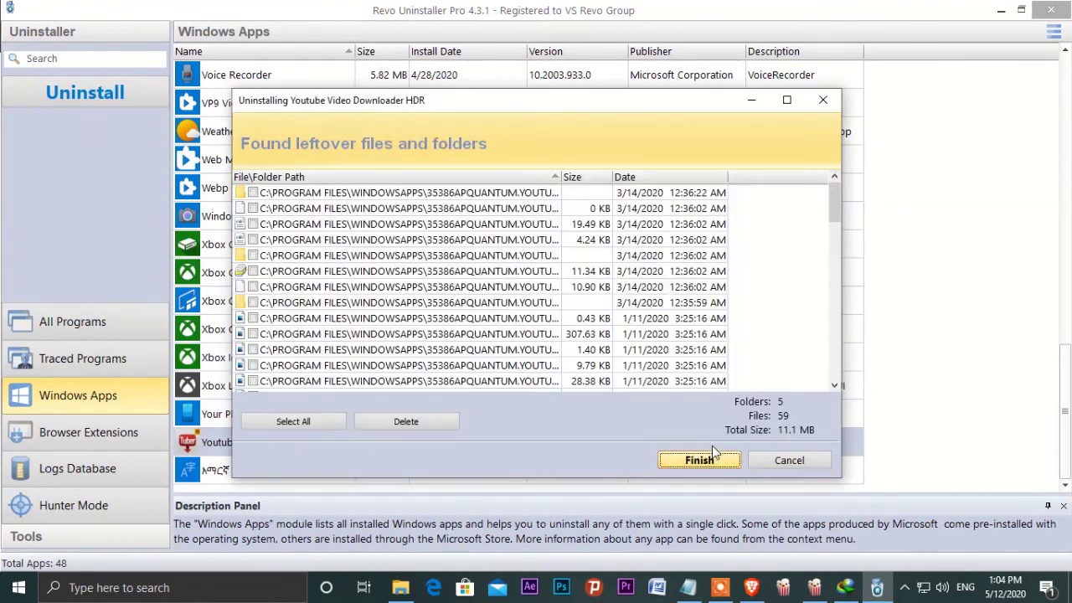
- Select all leftover files and folders of Youtube Video Downloader HDR, finish the uninstall and check the Windows Apps list
left_click(290, 430)
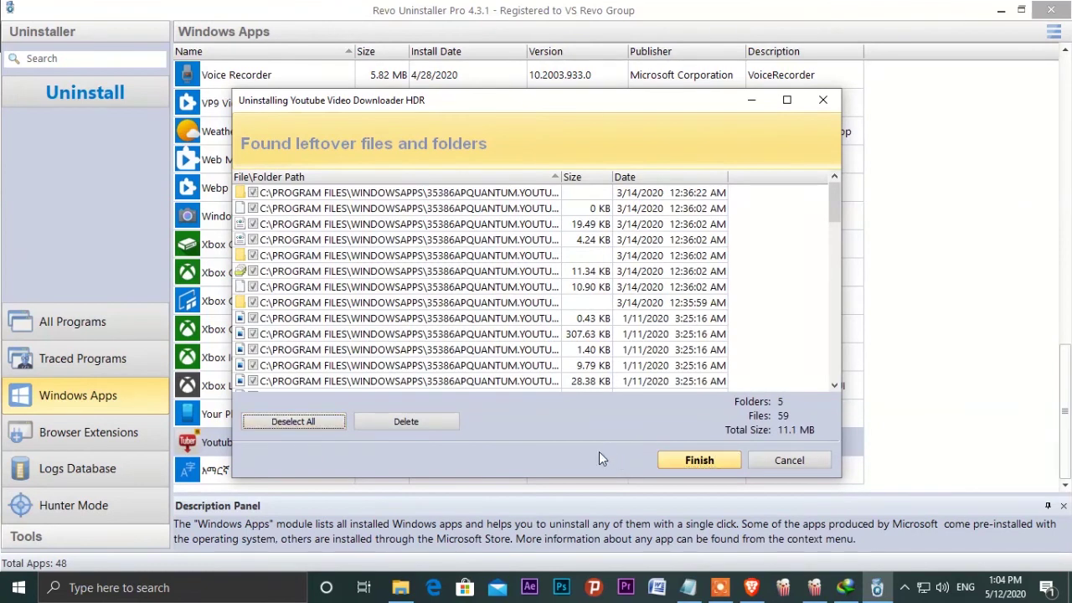
left_click(699, 460)
left_click(576, 328)
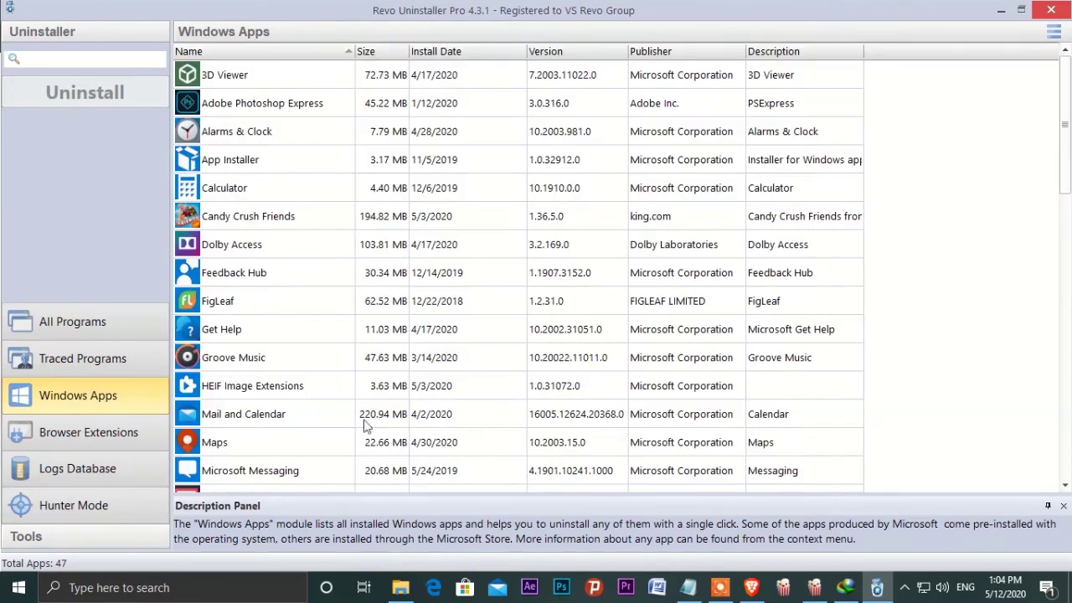
scroll(368, 418, "down", 10)
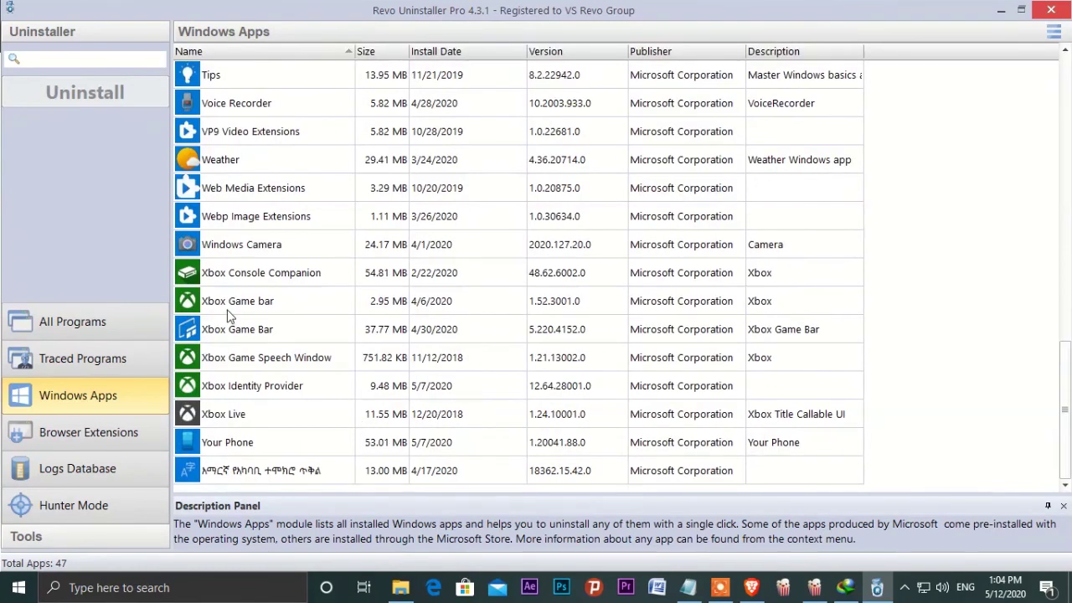
- Look through the Windows Apps list and the Internet Explorer and Mozilla Firefox groups of the Browser Extensions list
scroll(227, 306, "up", 10)
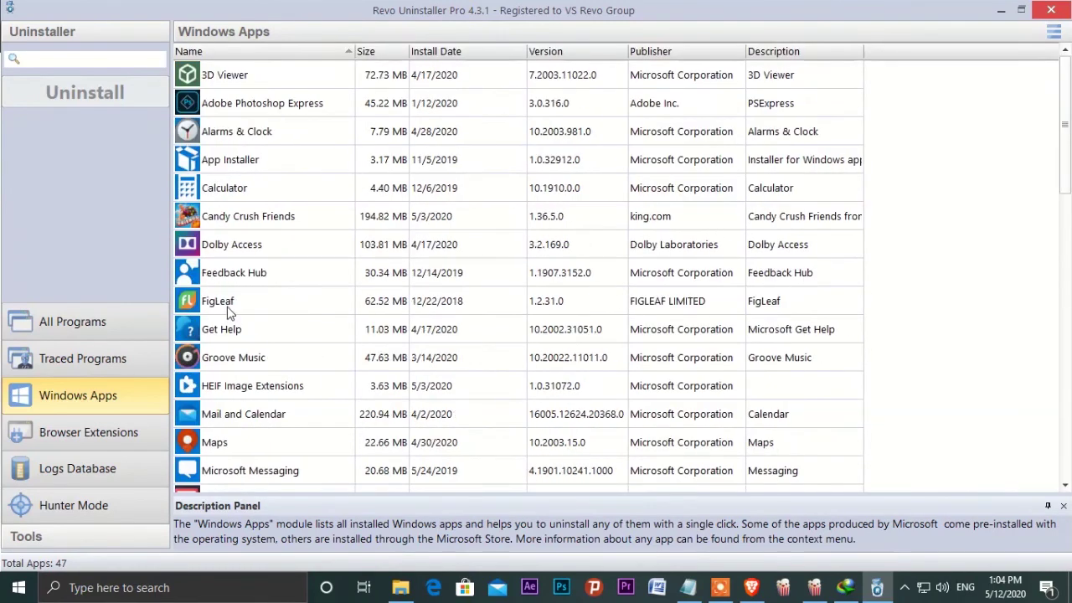
left_click(111, 430)
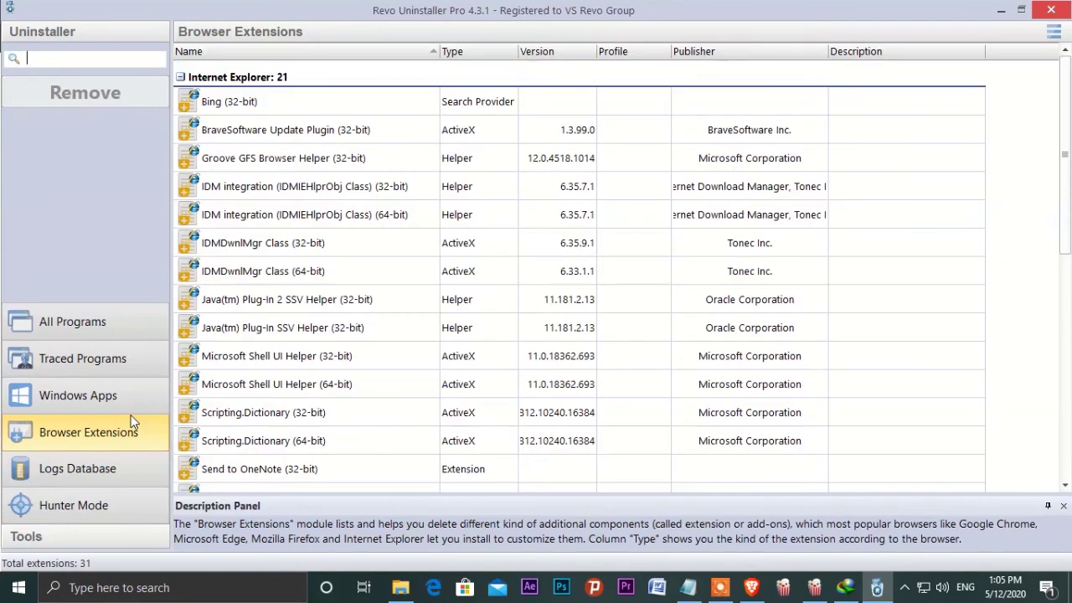
scroll(324, 327, "down", 6)
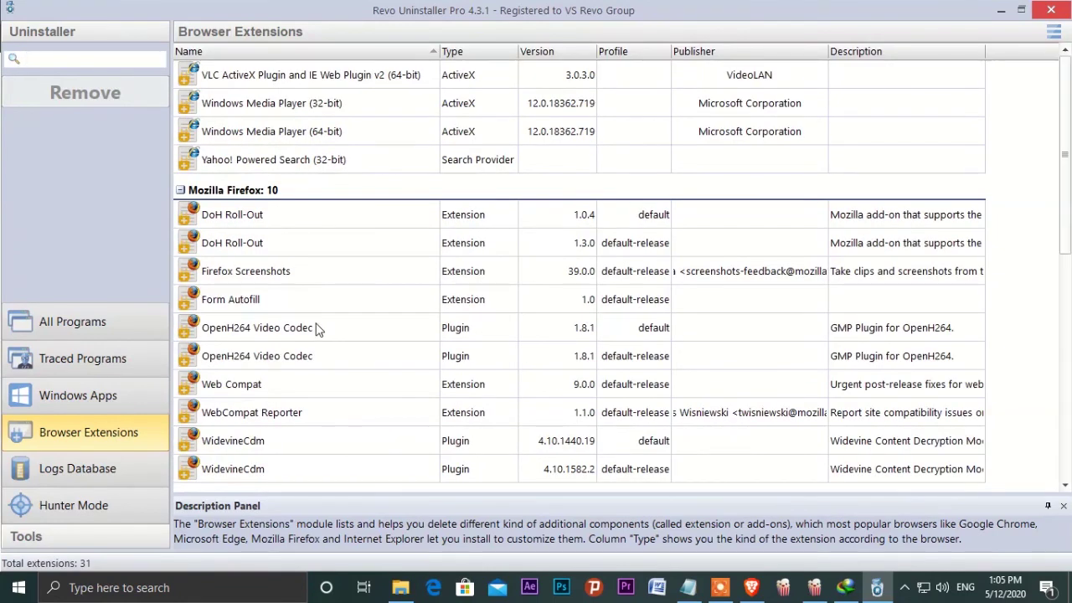
scroll(319, 328, "up", 6)
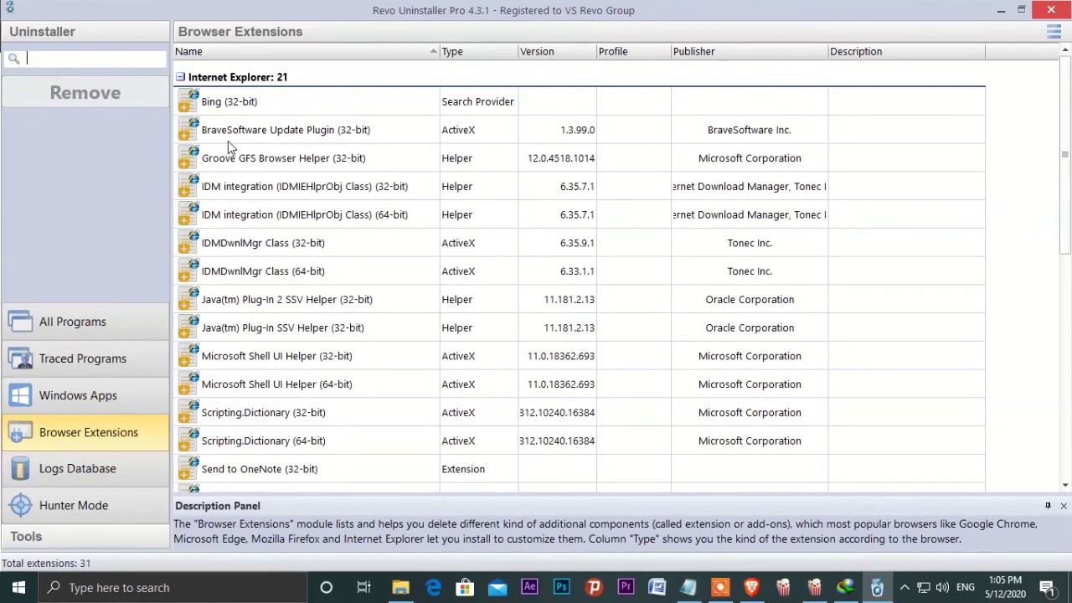
left_click(180, 77)
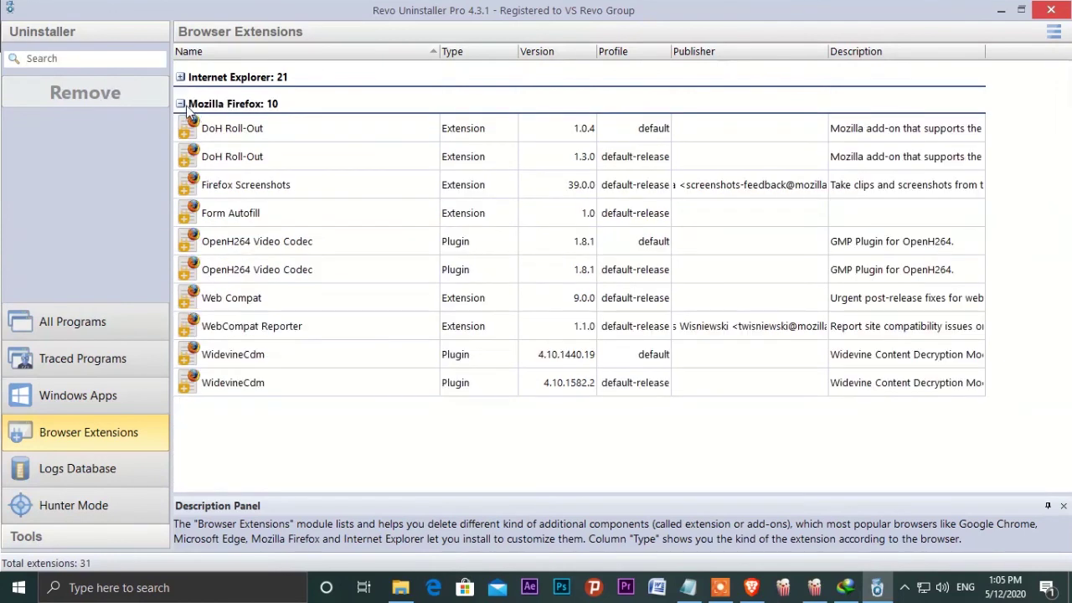
left_click(180, 77)
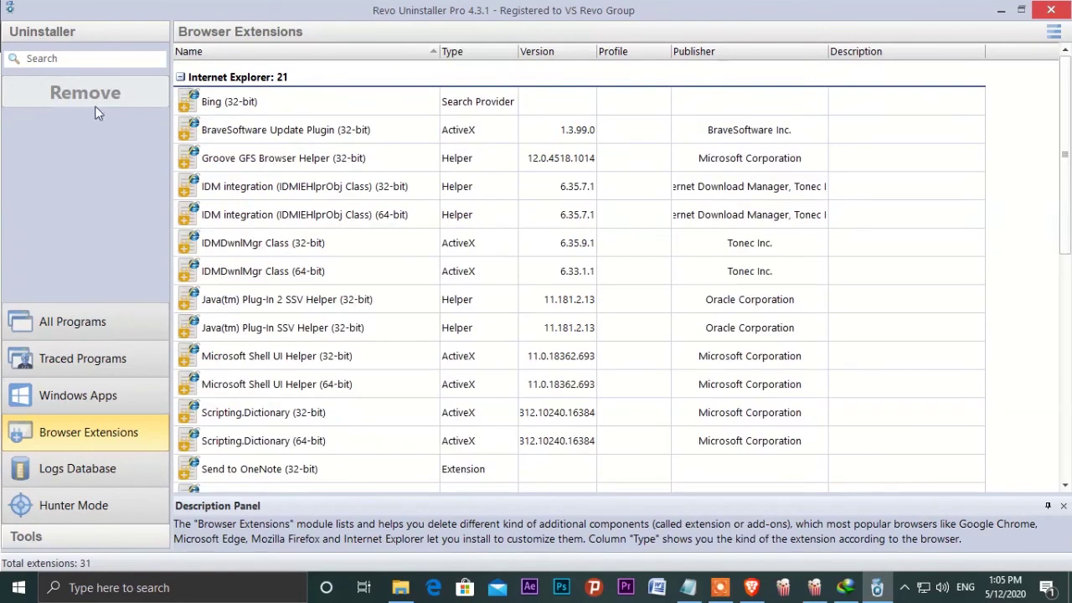
- Remove the Bing (32-bit) search provider from the Internet Explorer extensions and open the Logs Database
left_click(230, 107)
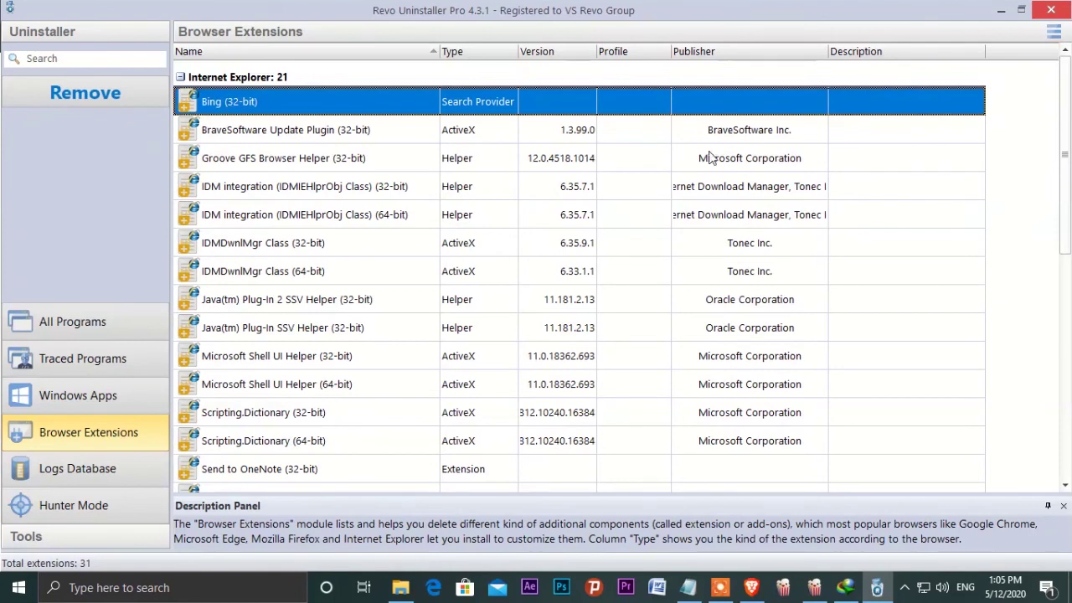
left_click(1002, 103)
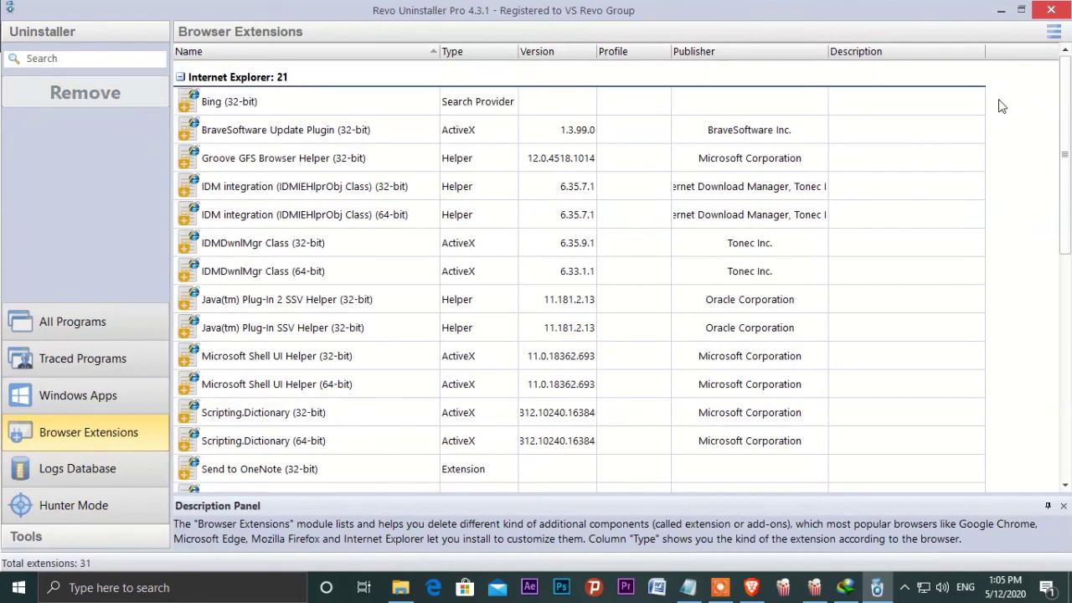
left_click(290, 106)
left_click(272, 132)
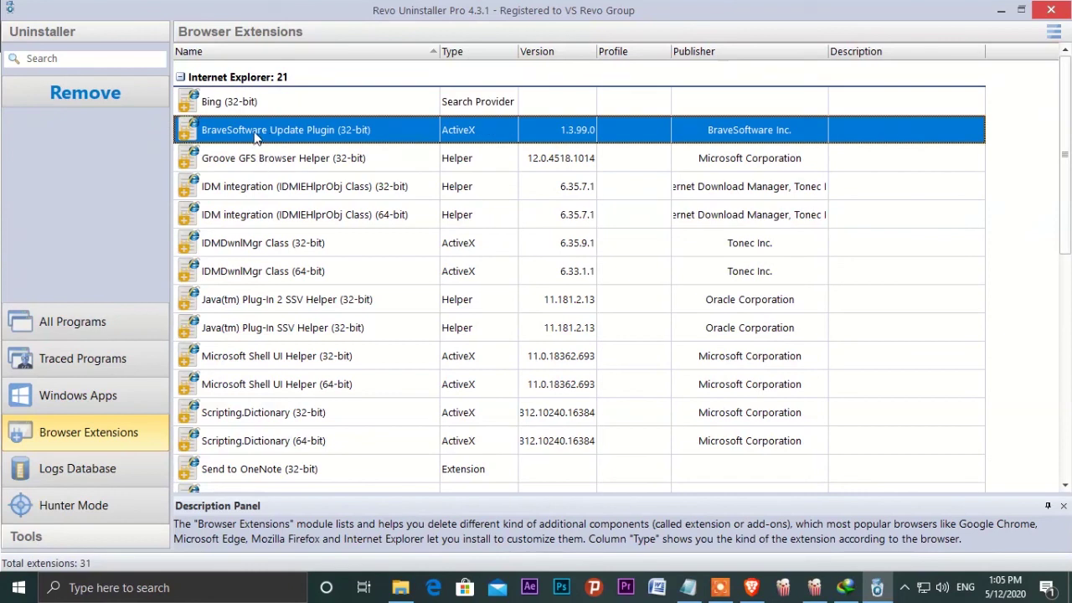
left_click(270, 104)
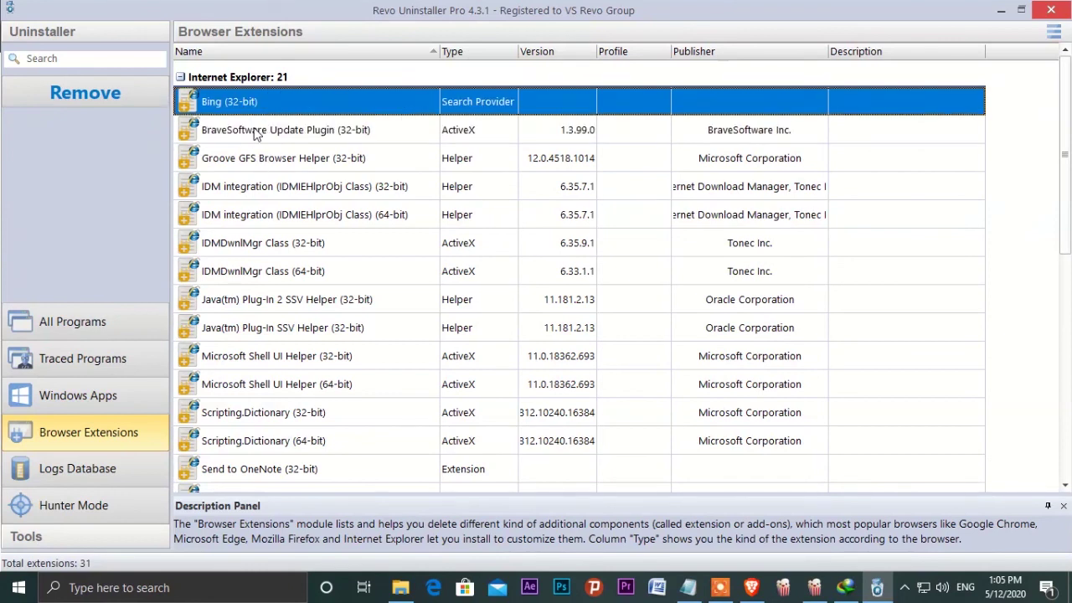
left_click(126, 92)
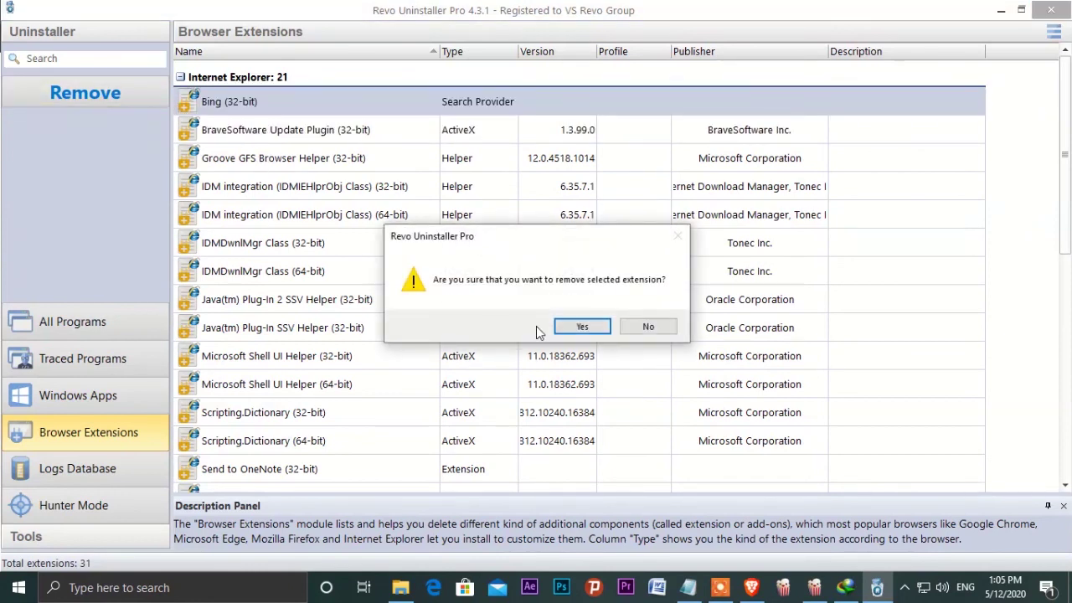
left_click(584, 325)
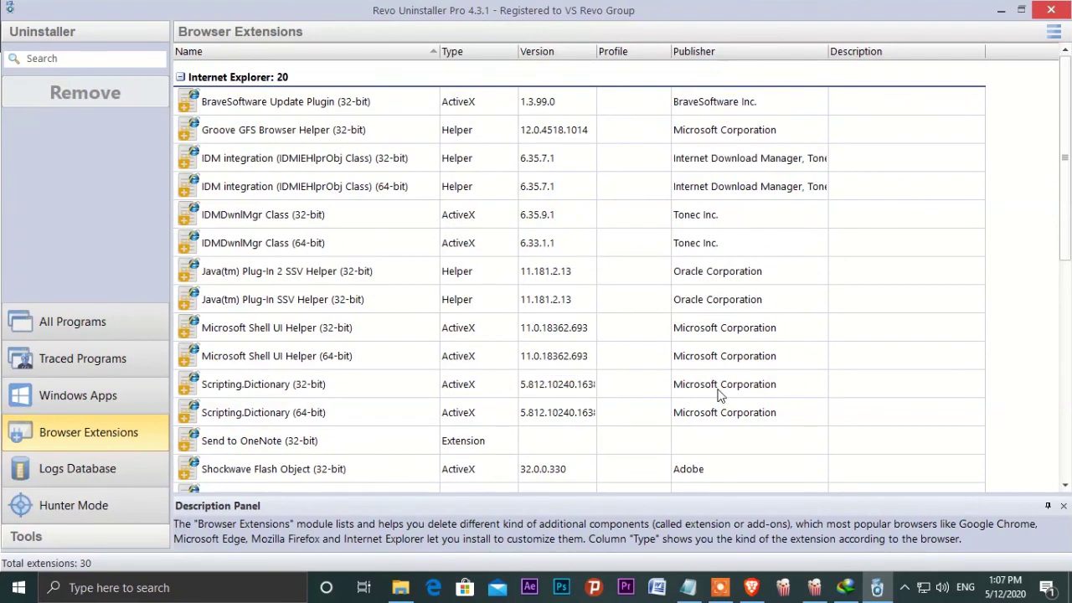
left_click(67, 467)
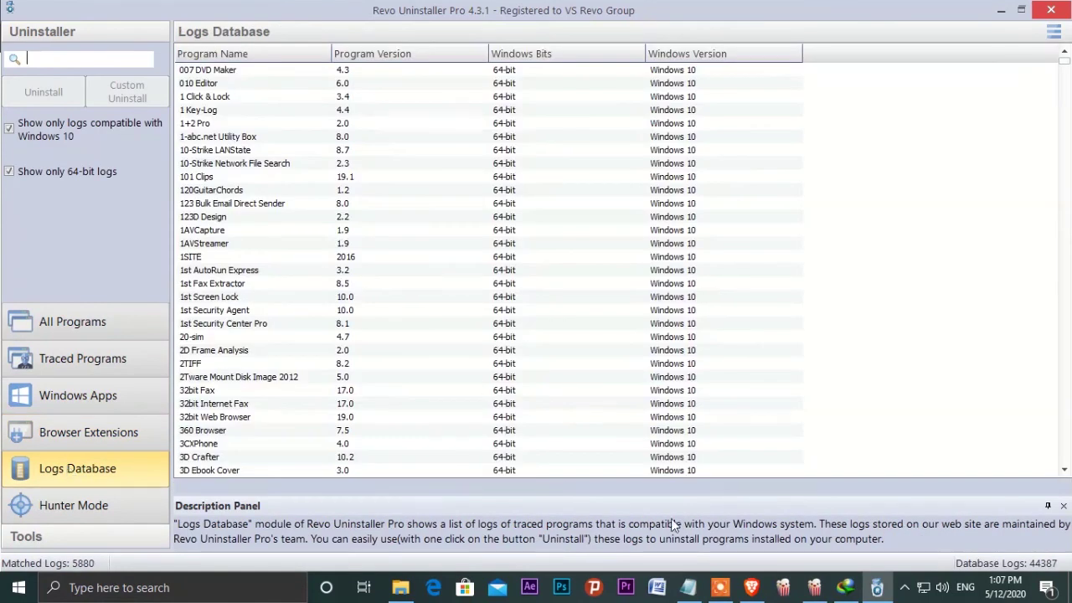
mouse_move(794, 593)
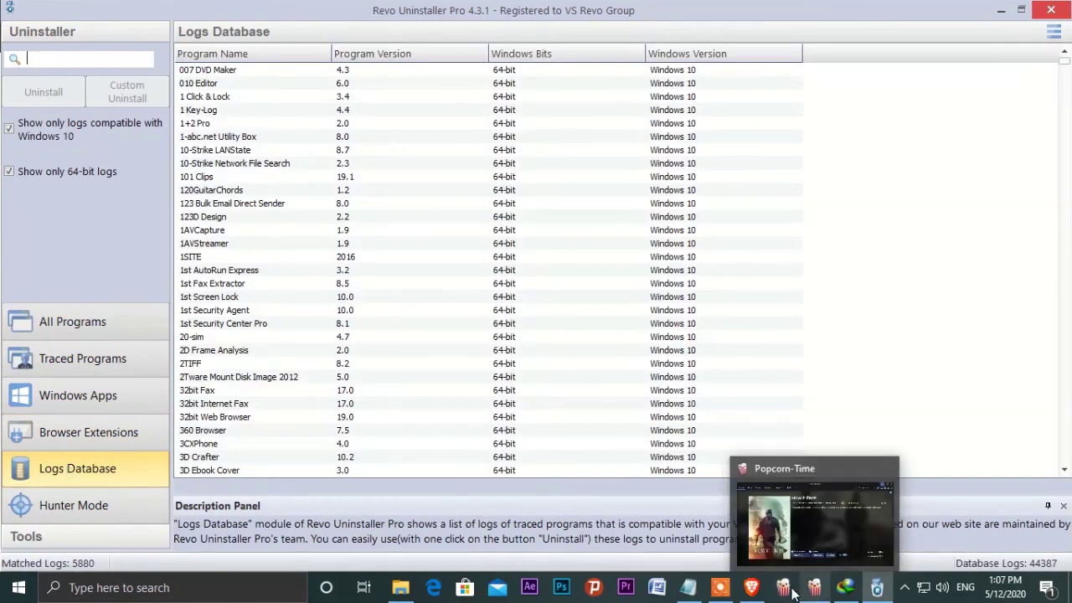
left_click(721, 587)
left_click(660, 588)
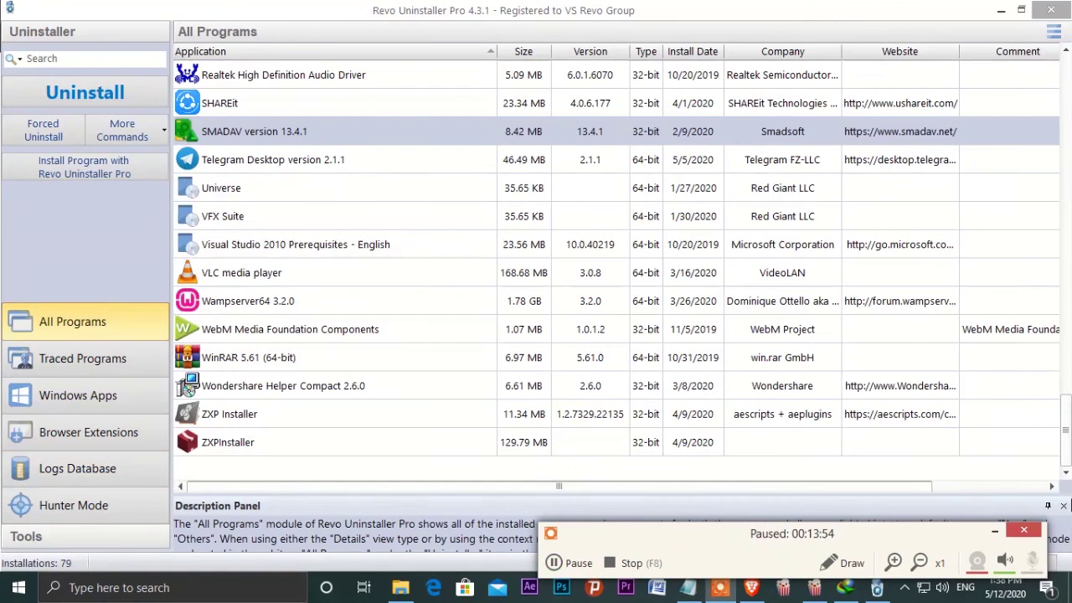
left_click(992, 533)
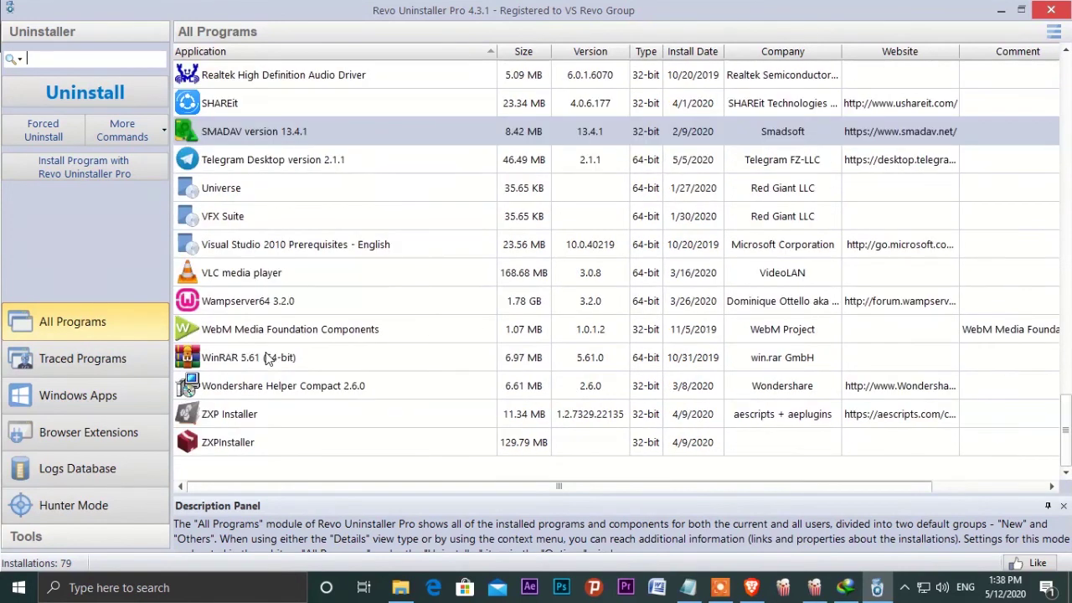
- Review the browser extensions down to the Mozilla Firefox group and return to the list of Windows apps
left_click(68, 432)
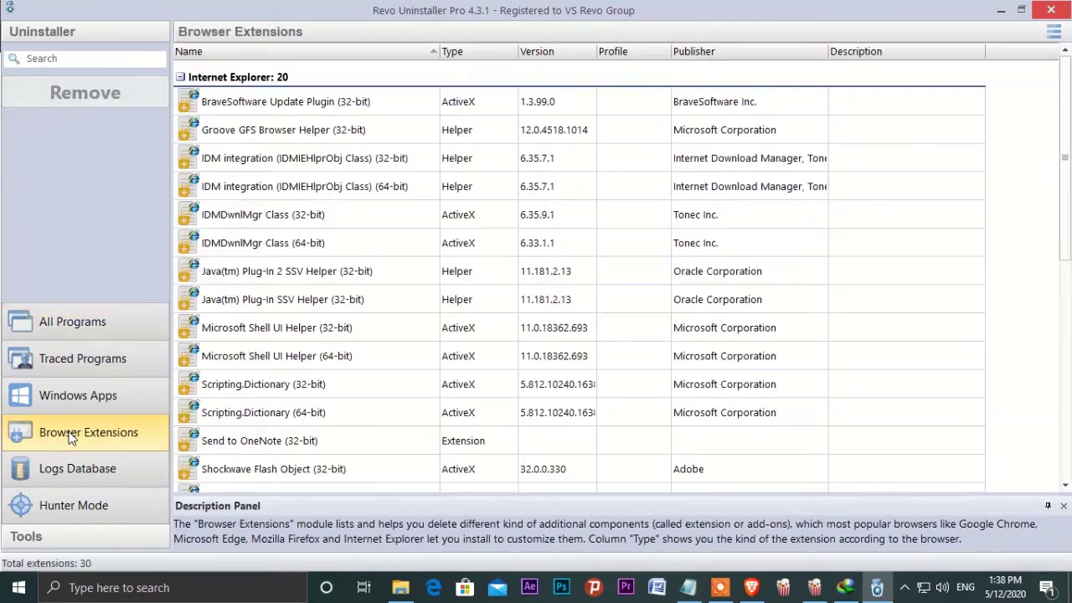
scroll(271, 216, "down", 6)
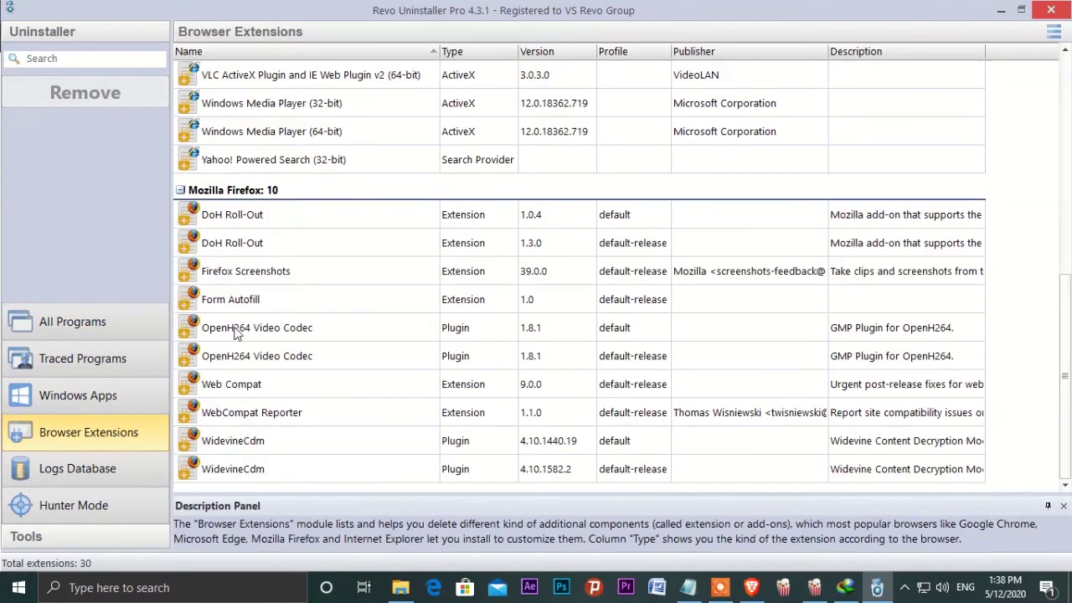
left_click(85, 405)
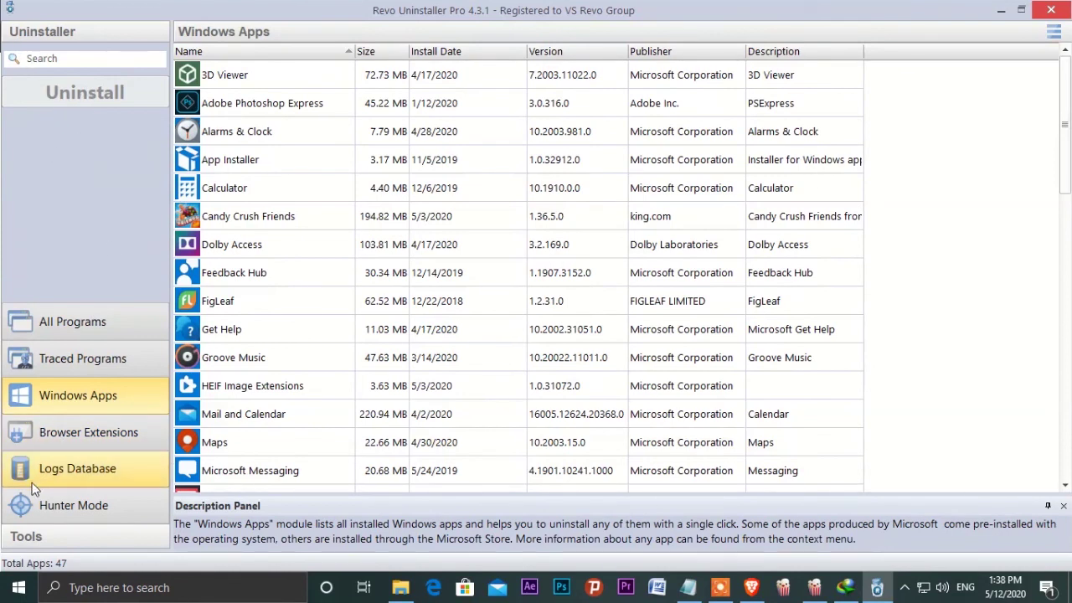
- Scan Local Disk (C:) with the Junk Files Cleaner and delete all the junk files found
left_click(64, 537)
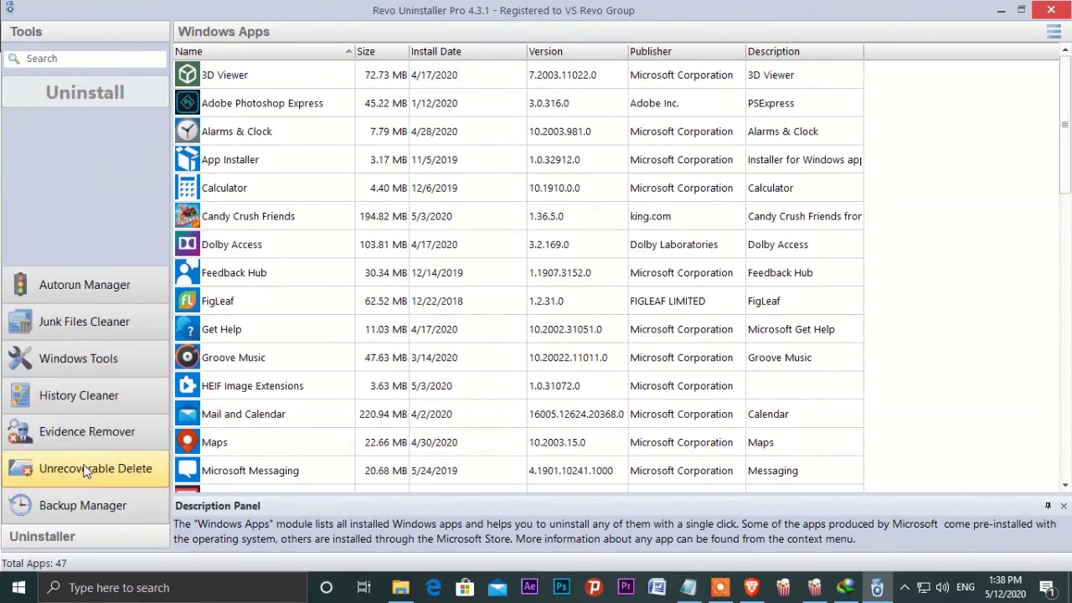
left_click(66, 322)
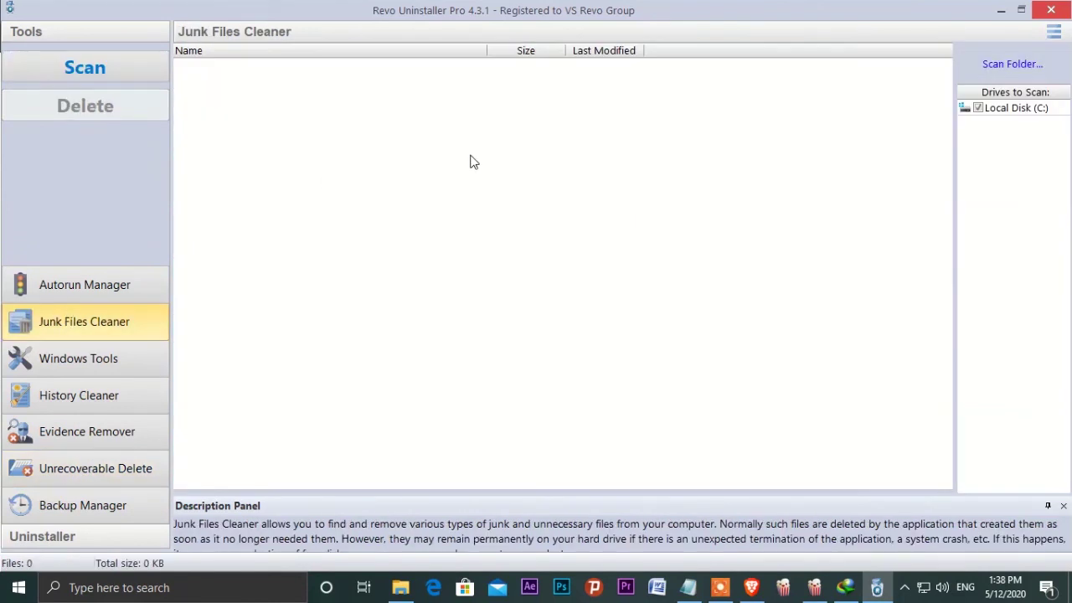
left_click(92, 70)
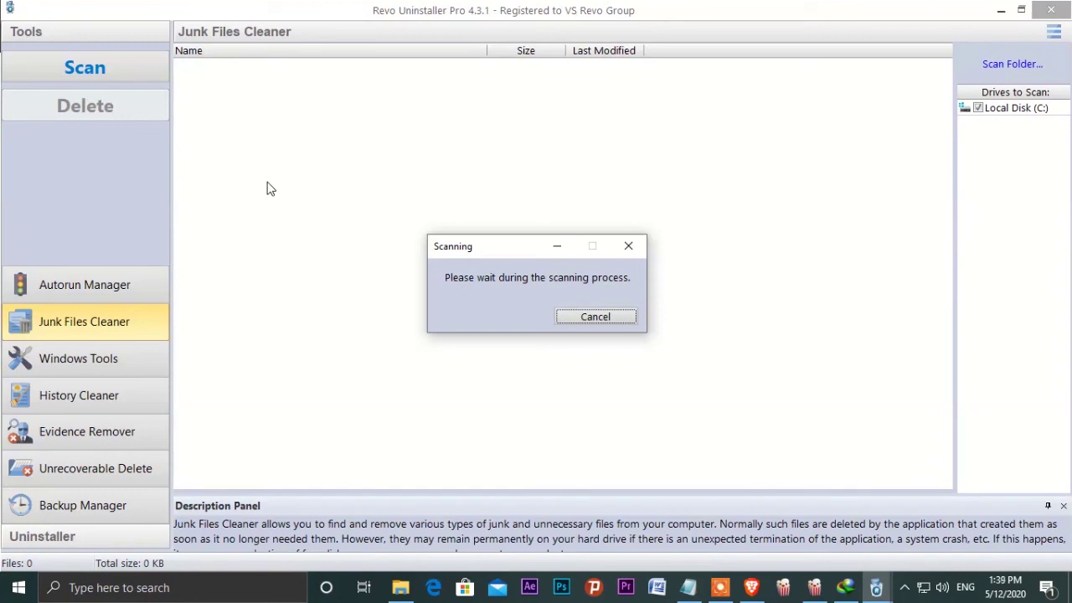
left_click(725, 585)
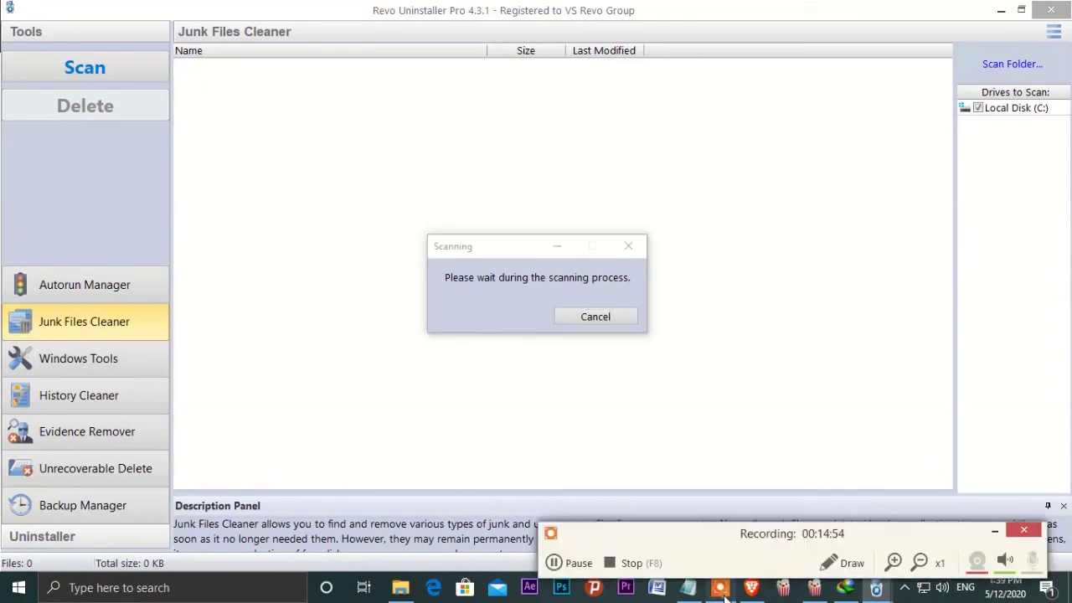
left_click(560, 568)
left_click(559, 568)
left_click(995, 532)
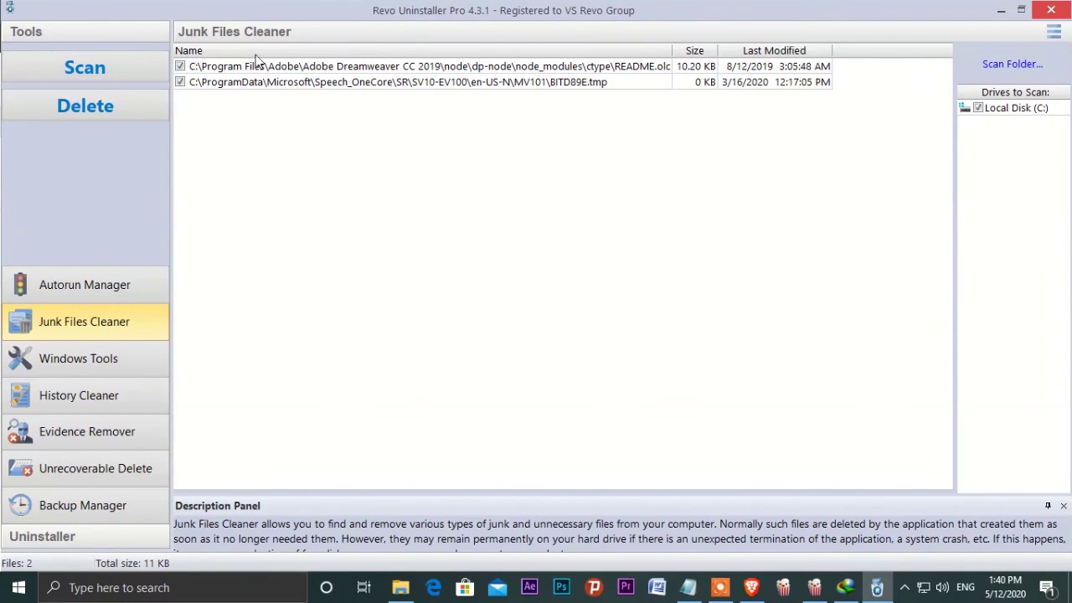
left_click(125, 107)
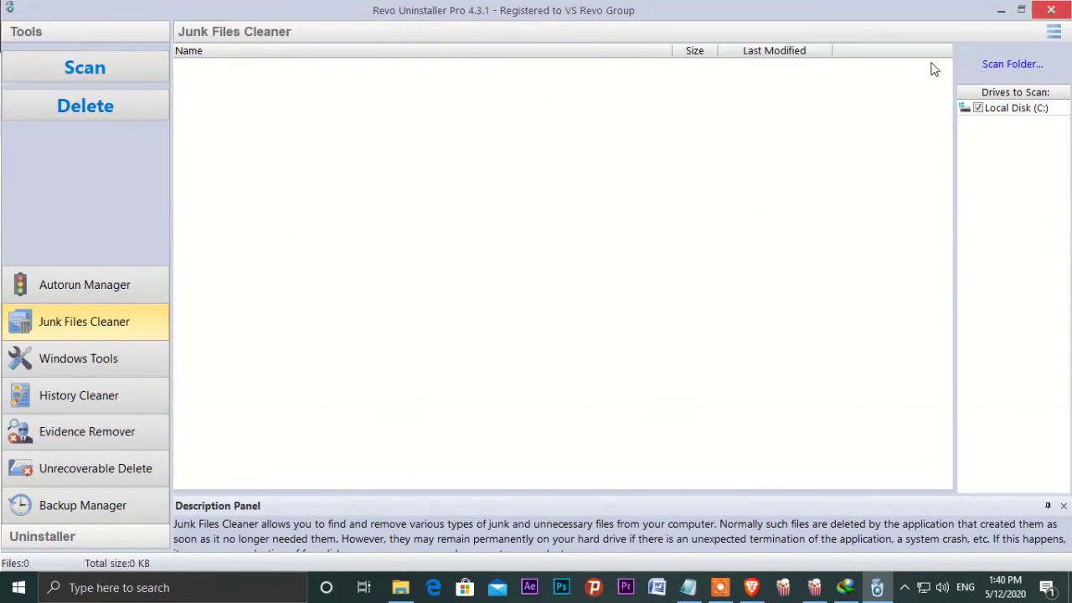
- View the Windows Tools collection and clear Internet Explorer's history of visited web pages with the History Cleaner
left_click(65, 352)
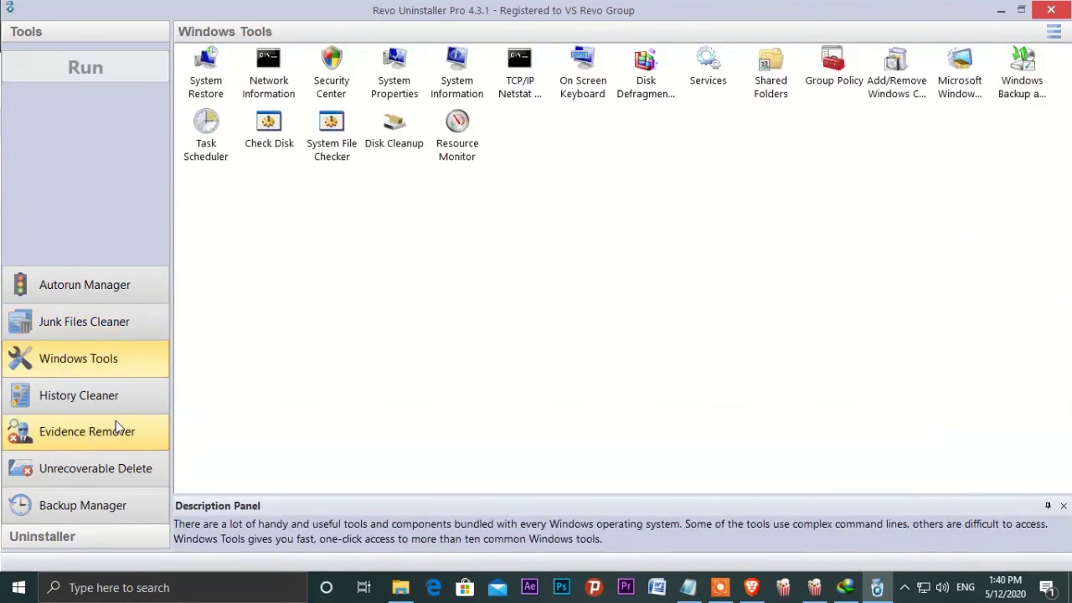
left_click(79, 398)
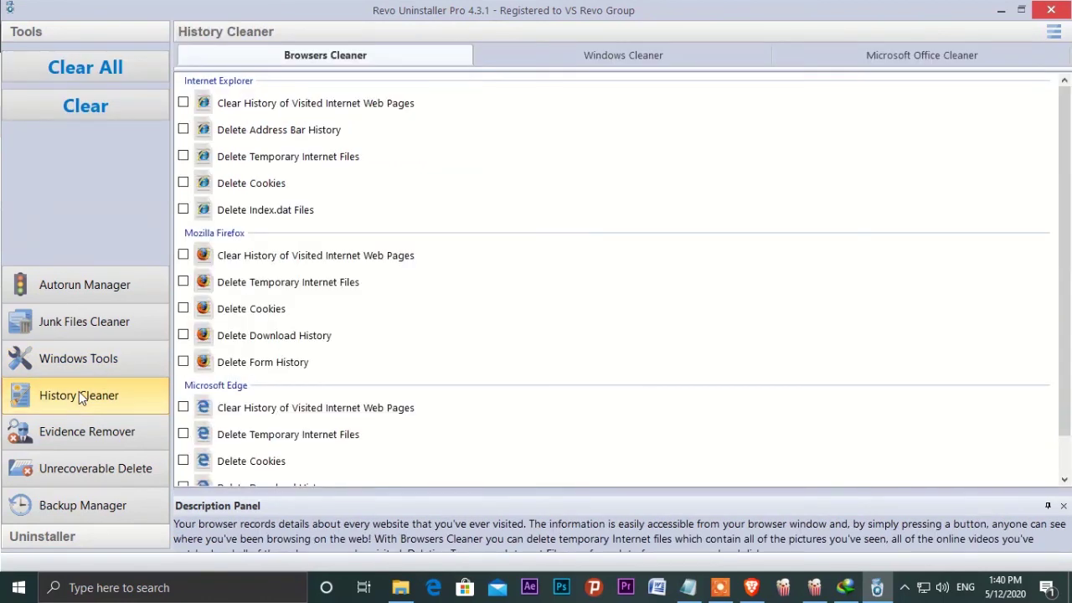
scroll(254, 346, "down", 1)
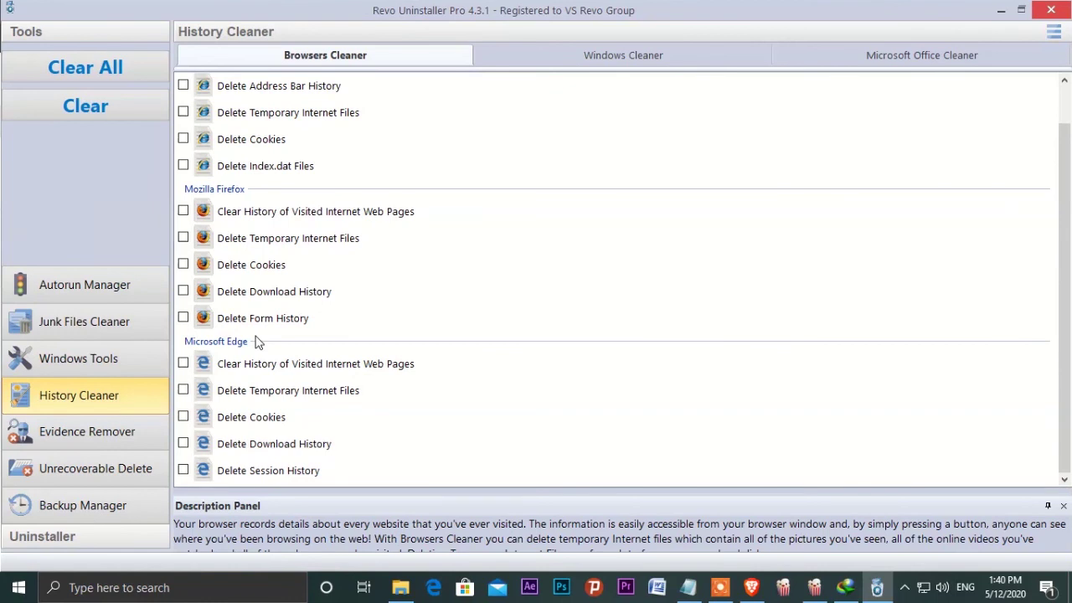
scroll(258, 344, "up", 1)
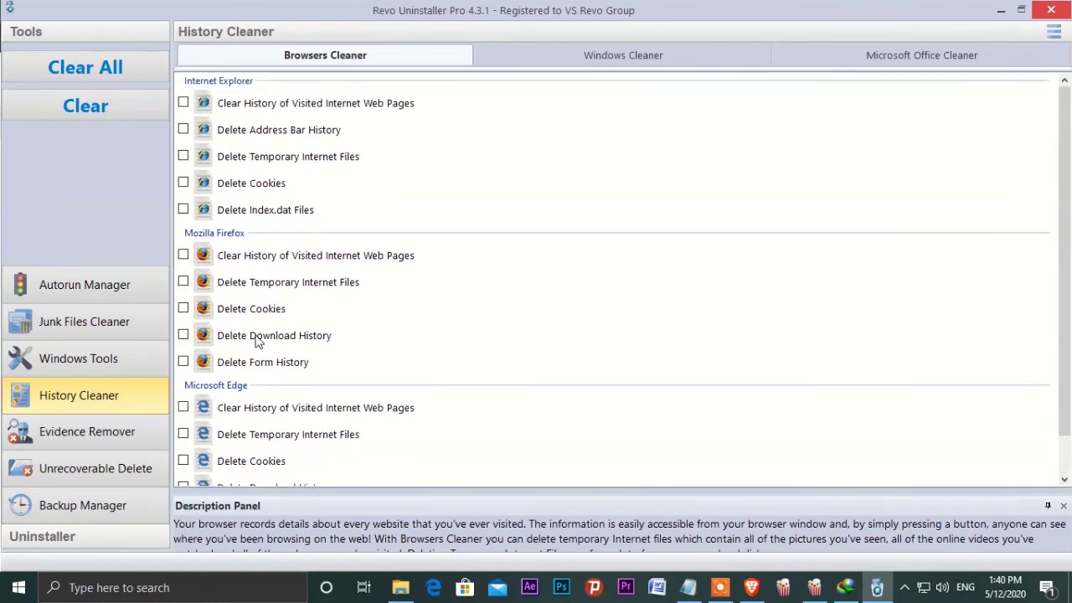
left_click(183, 103)
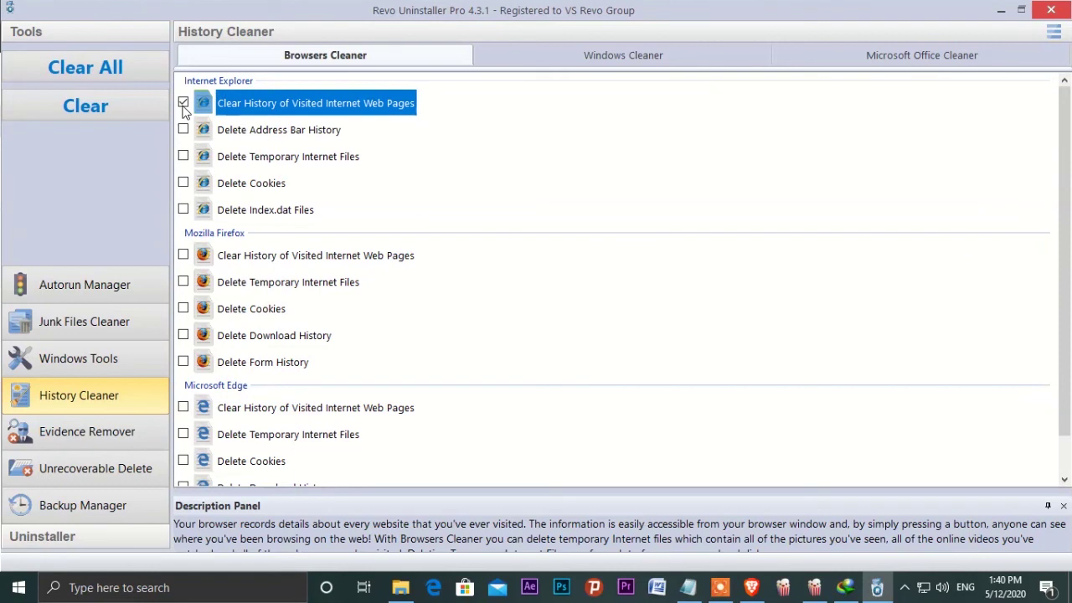
left_click(95, 115)
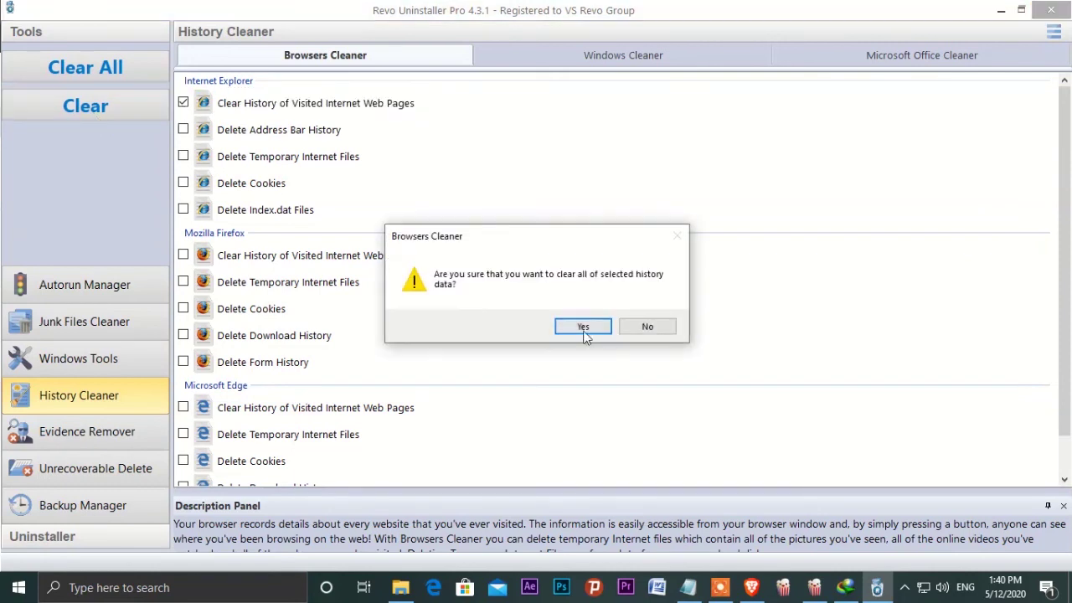
left_click(580, 330)
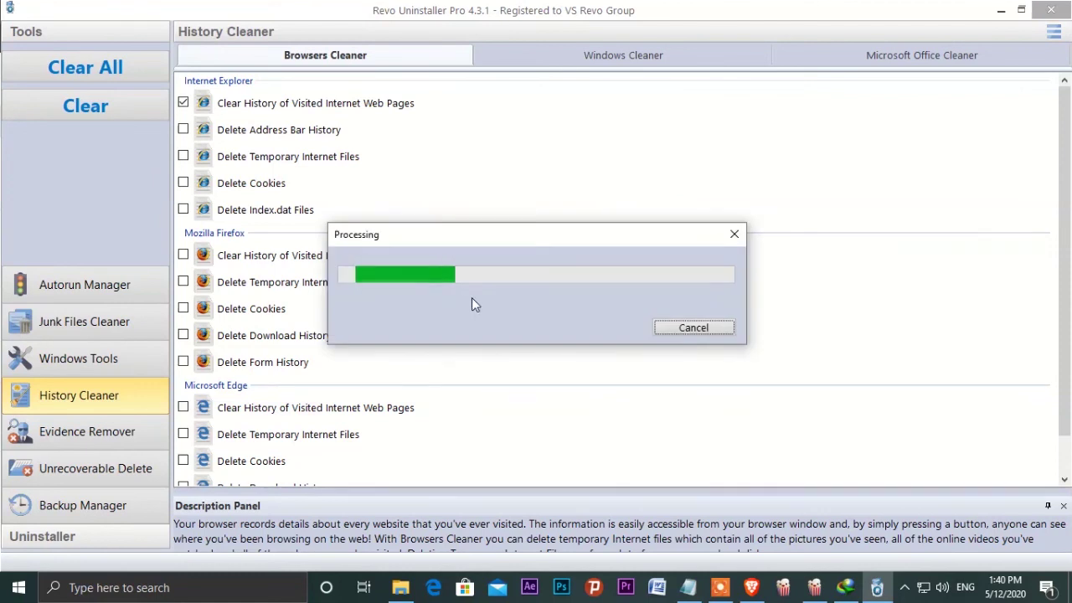
left_click(653, 327)
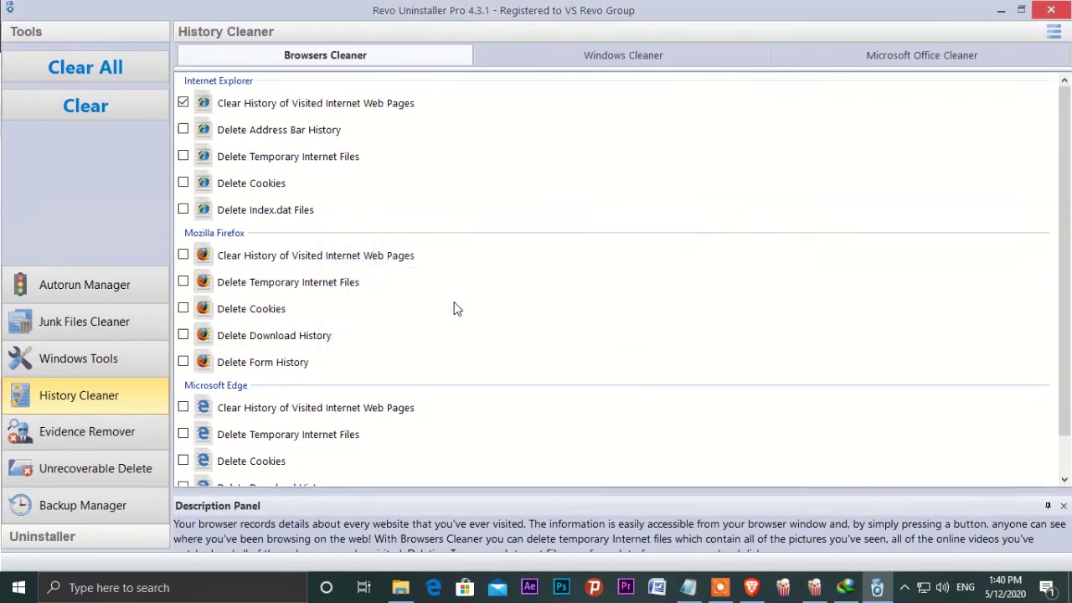
- View the Evidence Remover and Unrecoverable Delete tools
left_click(124, 436)
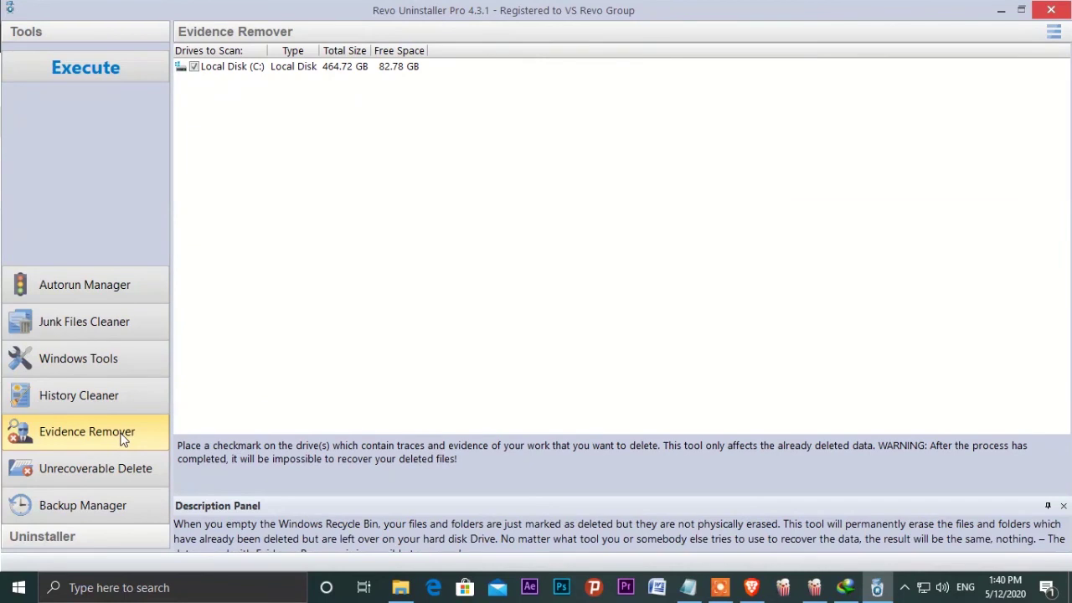
left_click(105, 472)
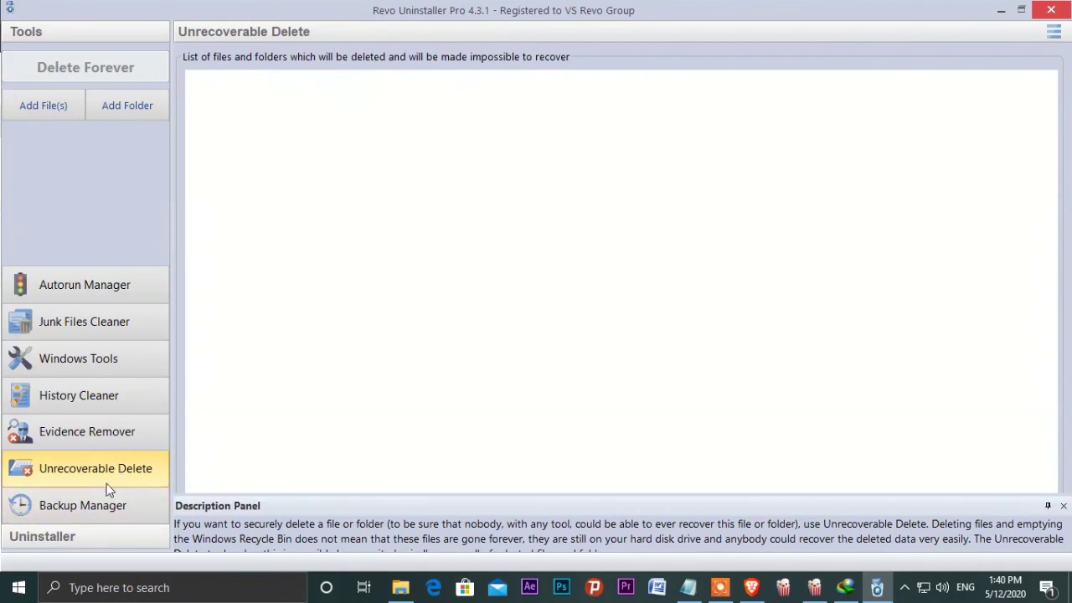
- View the Backup Manager and the available actions for the Youtube Video Downloader HDR backup, and return to the Uninstaller modules
left_click(96, 511)
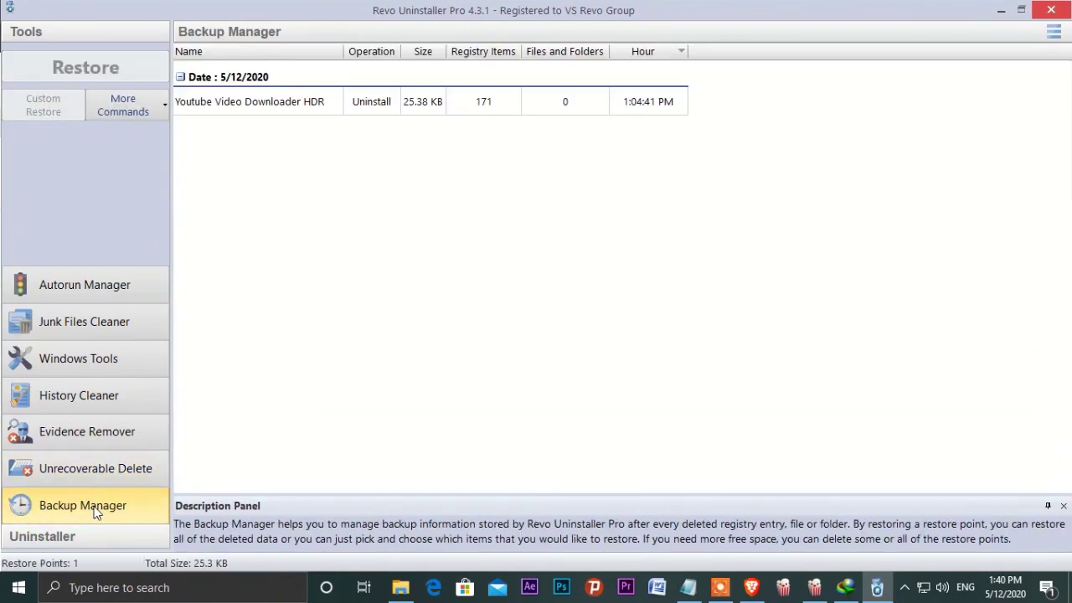
left_click(235, 105)
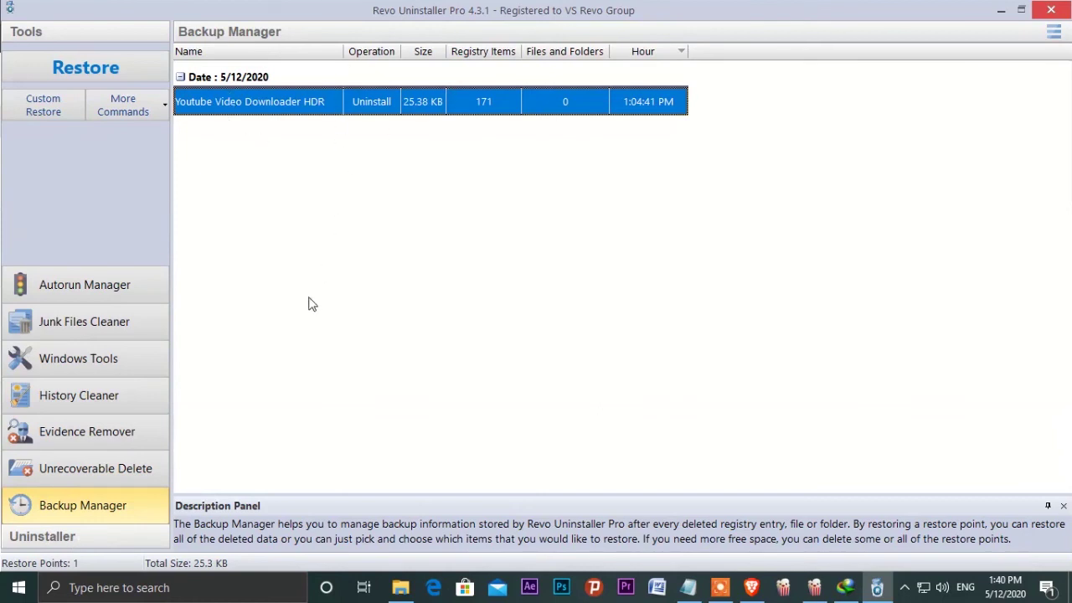
right_click(222, 99)
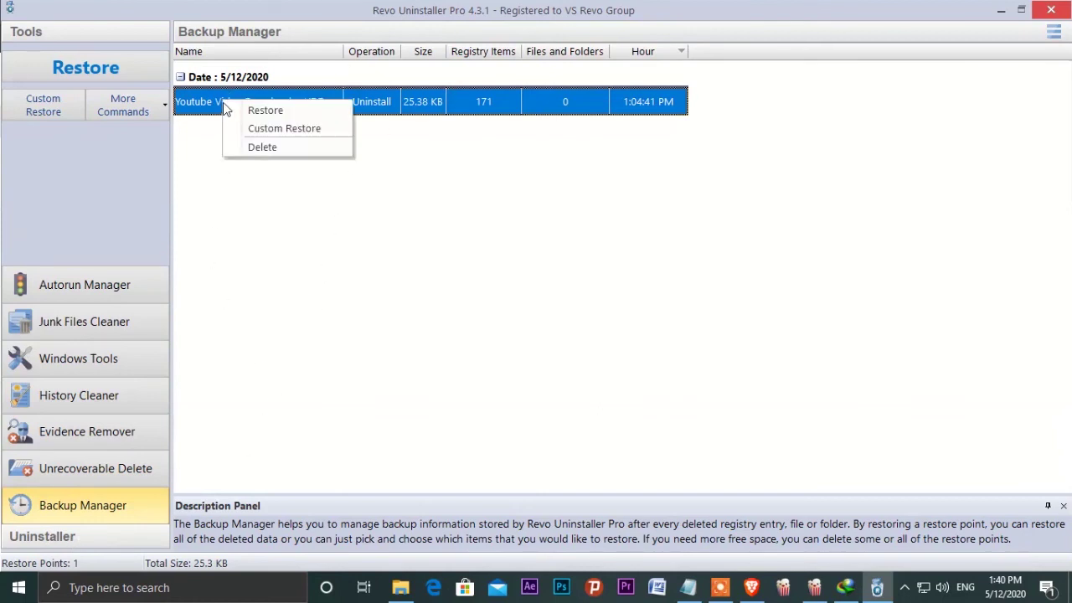
left_click(256, 209)
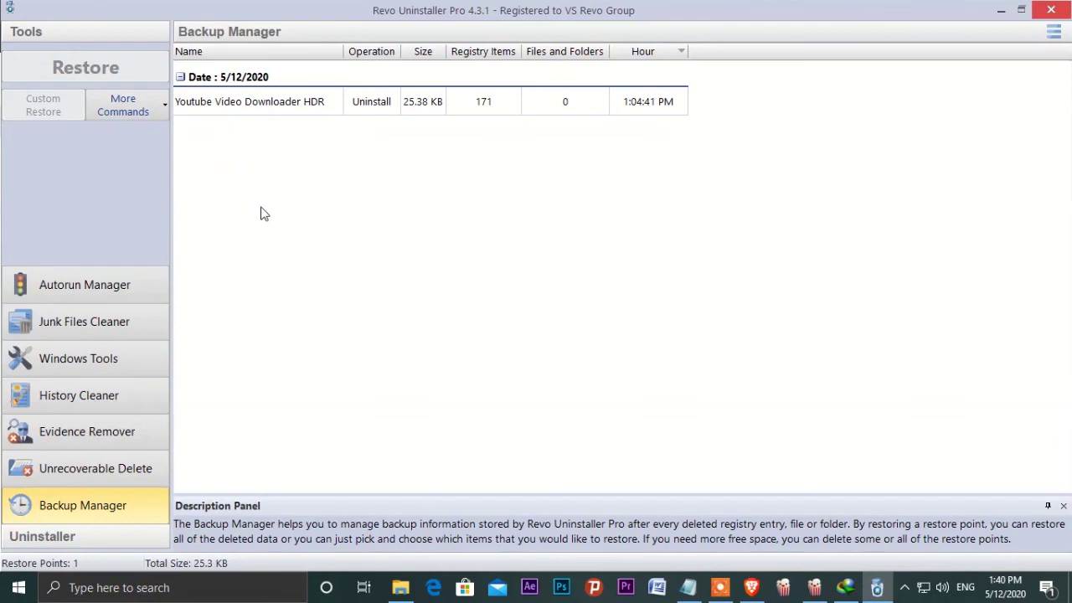
left_click(75, 542)
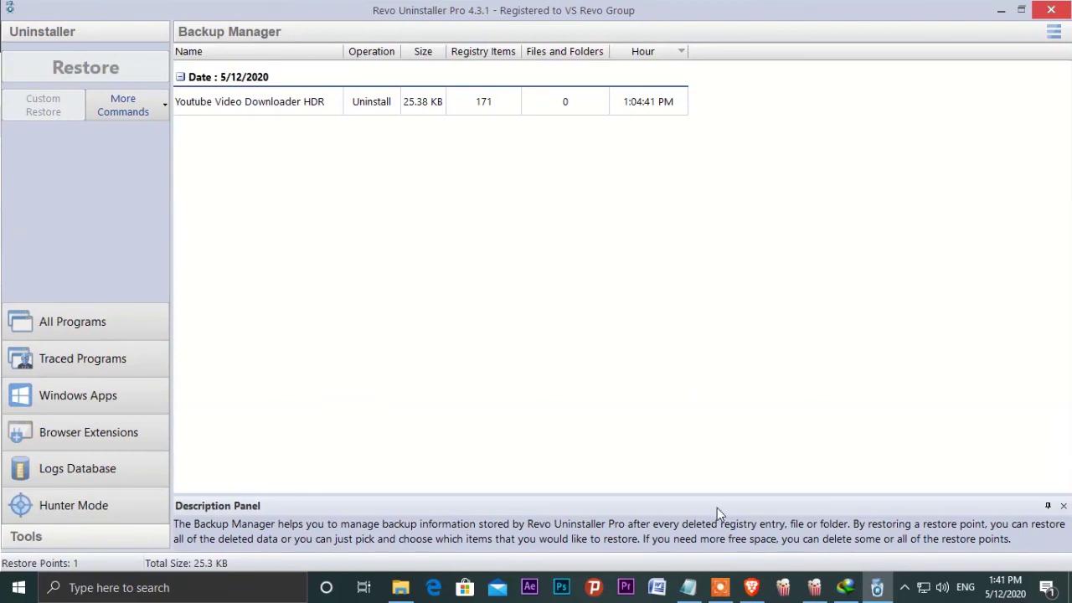
left_click(719, 587)
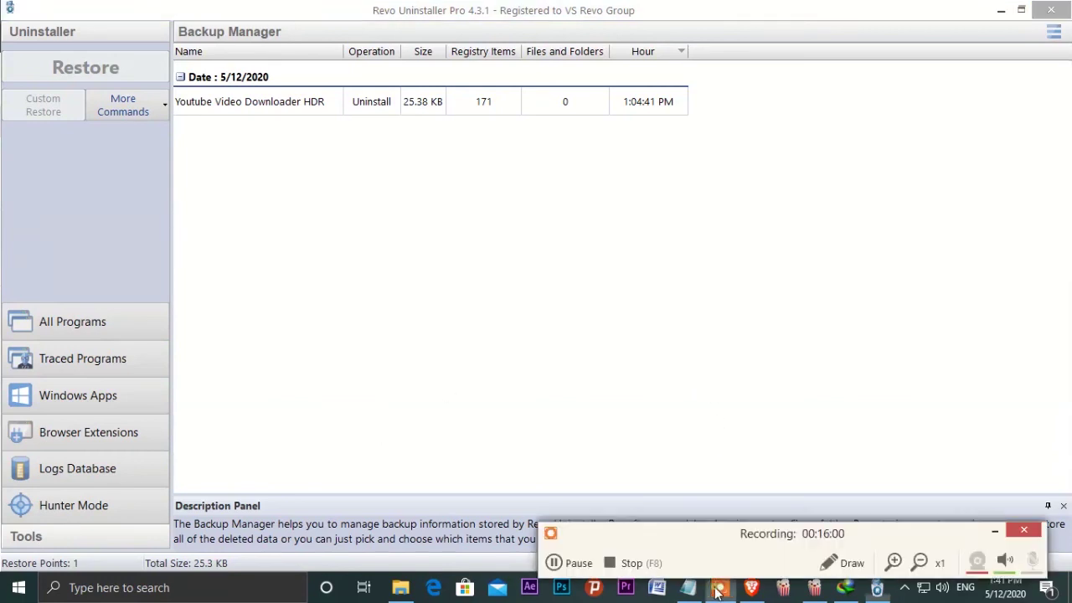
left_click(632, 563)
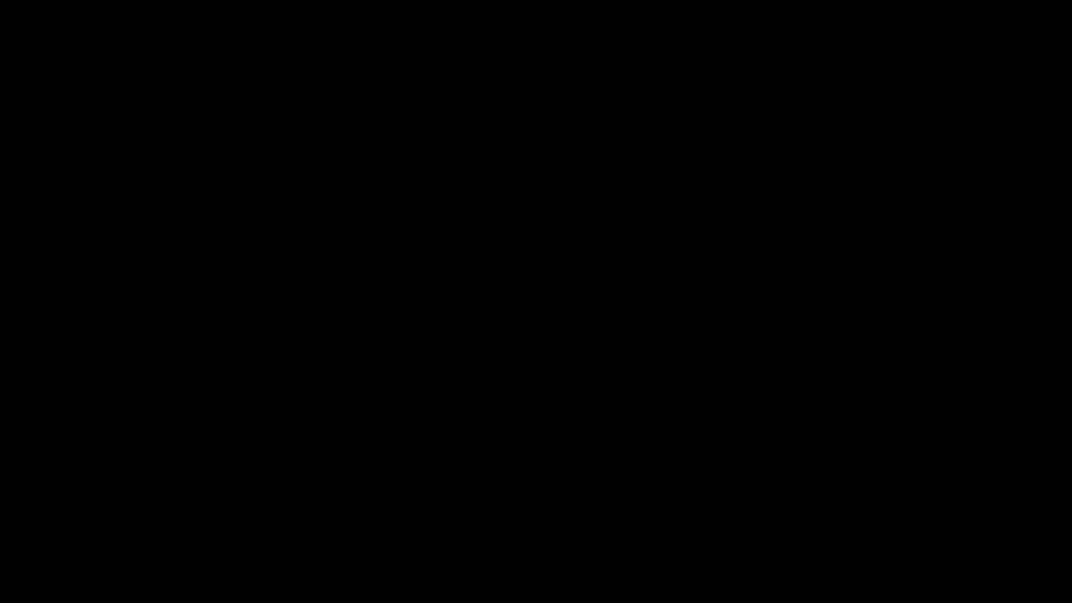